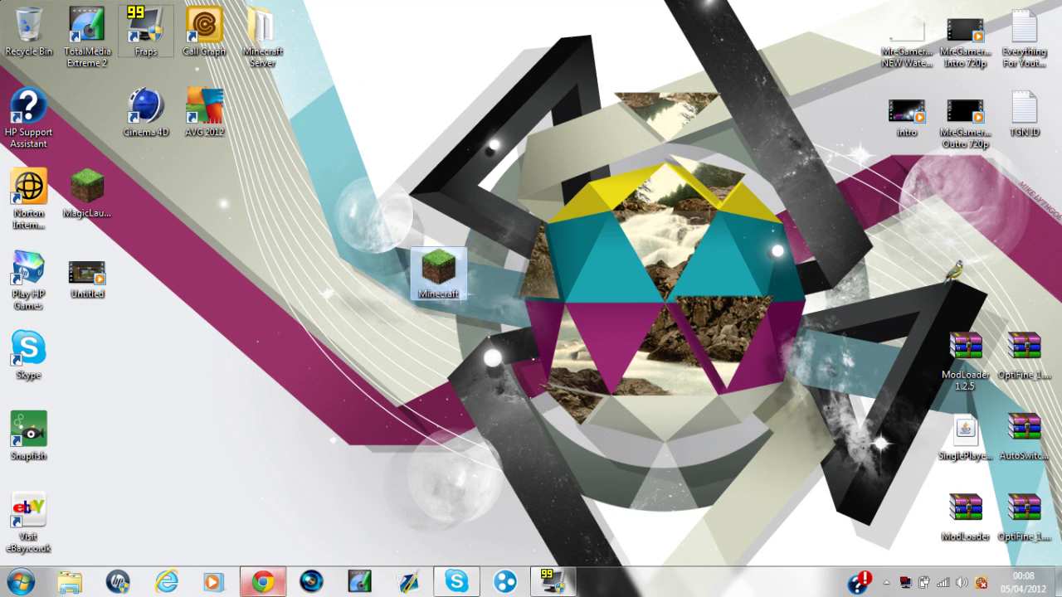
Switch to Chrome and follow the download link for AutoSwitch v1.9.0 for Minecraft 1.2.5 on Thebombzen's Mods forum page.
left_click(263, 583)
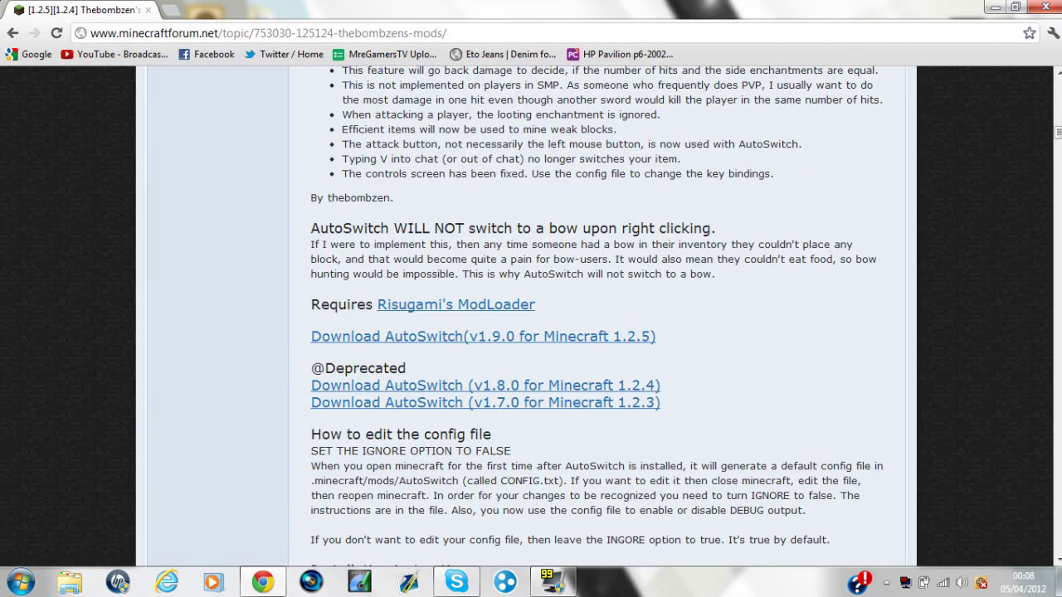
scroll(531, 315, "up", 15)
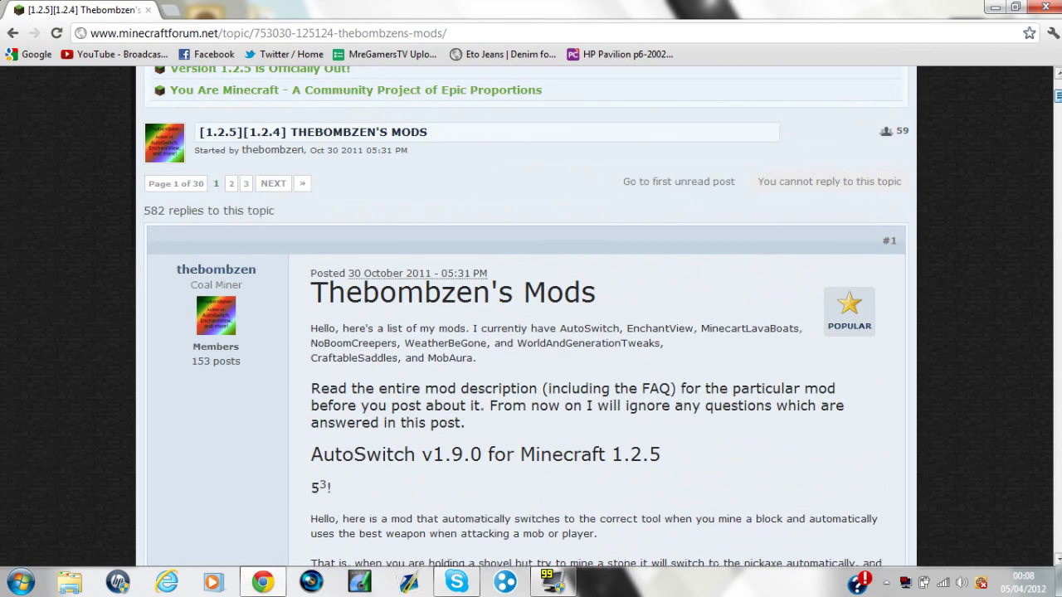
scroll(531, 315, "down", 14)
scroll(465, 248, "down", 2)
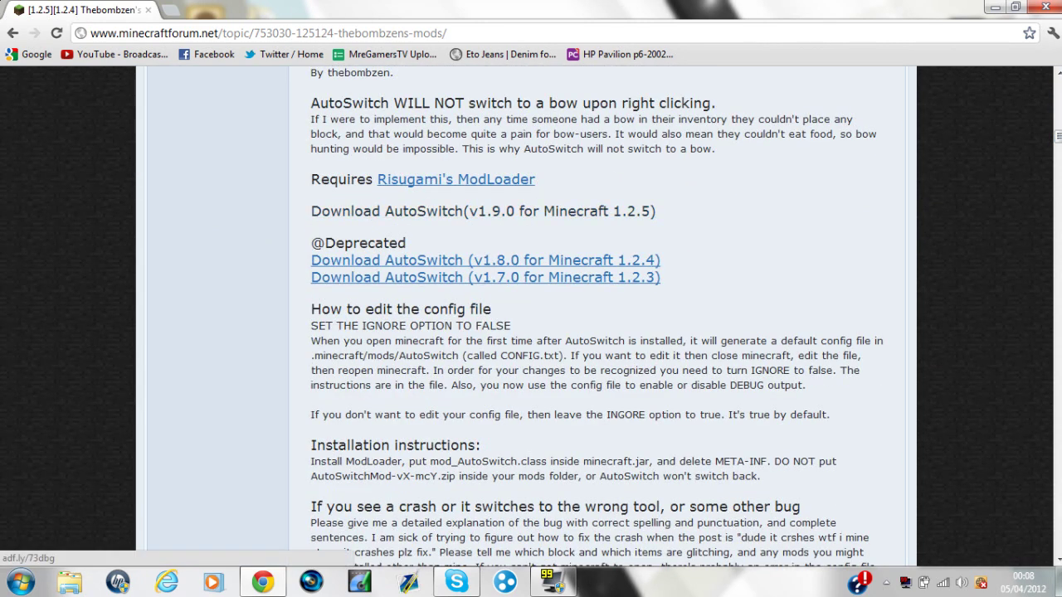
left_click(465, 211)
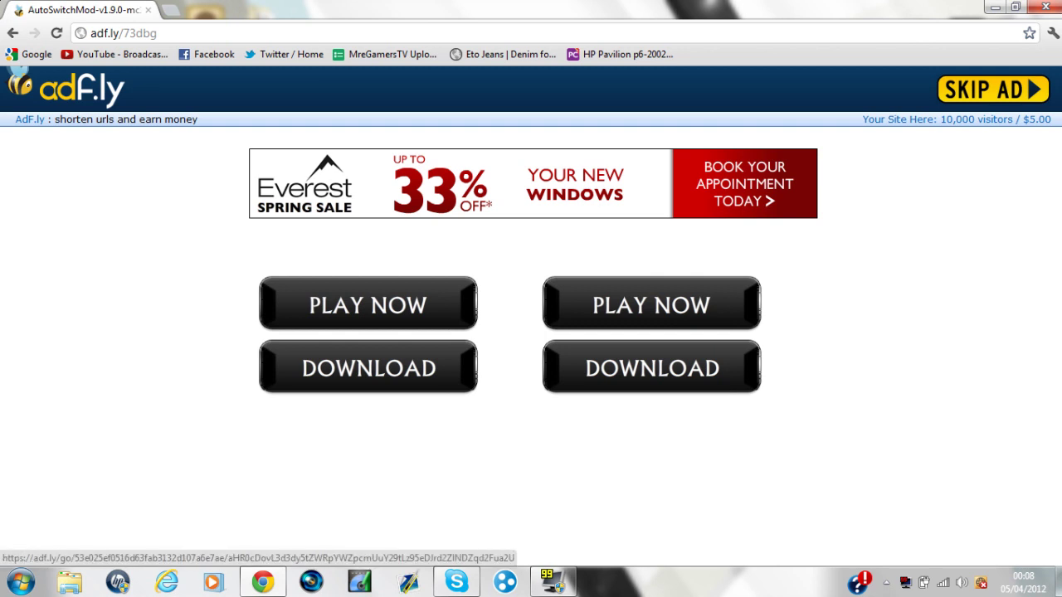
Skip the advert, download AutoSwitchMod-v1.9.0-mc1.2.5.zip from MediaFire to the Desktop, and close the browser page.
left_click(993, 90)
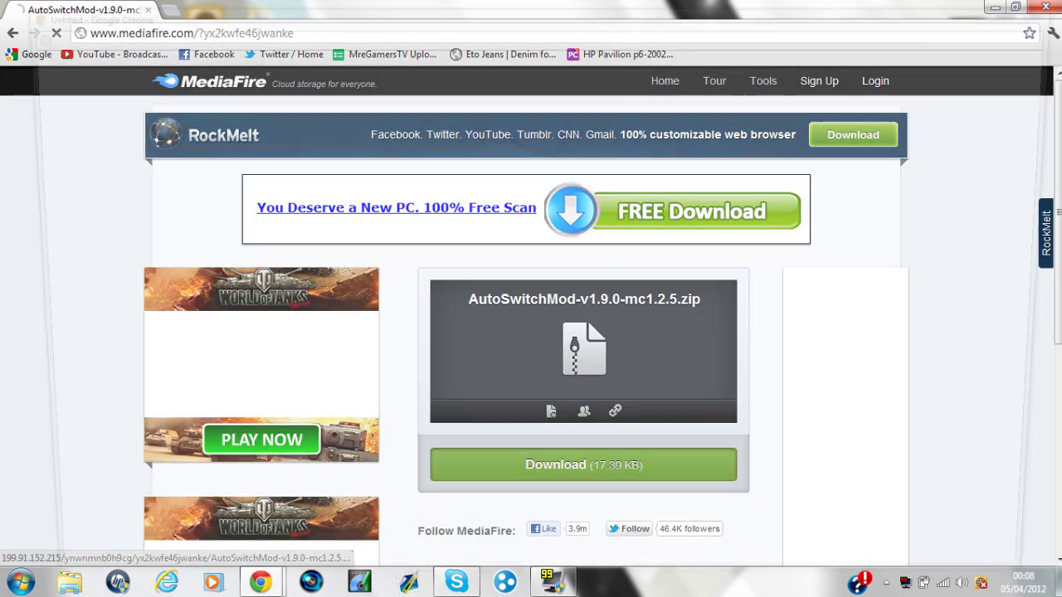
left_click(583, 464)
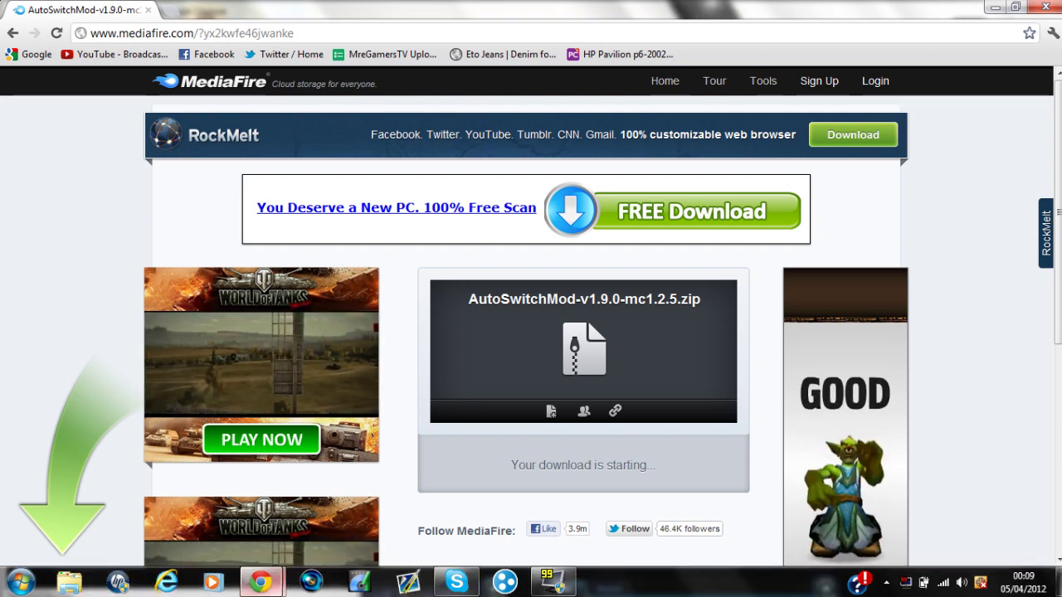
mouse_move(260, 582)
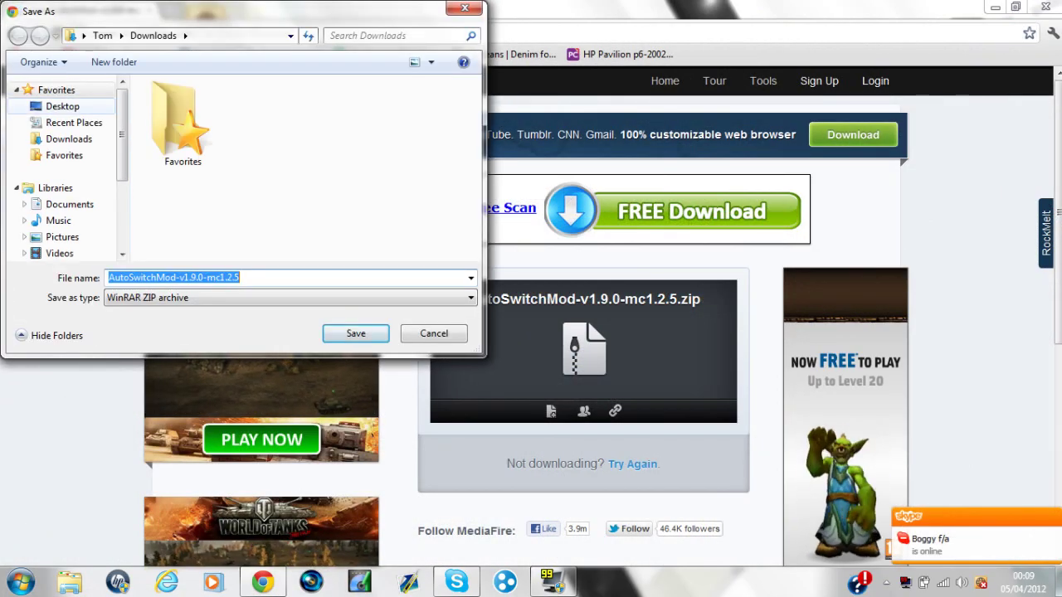
left_click(63, 107)
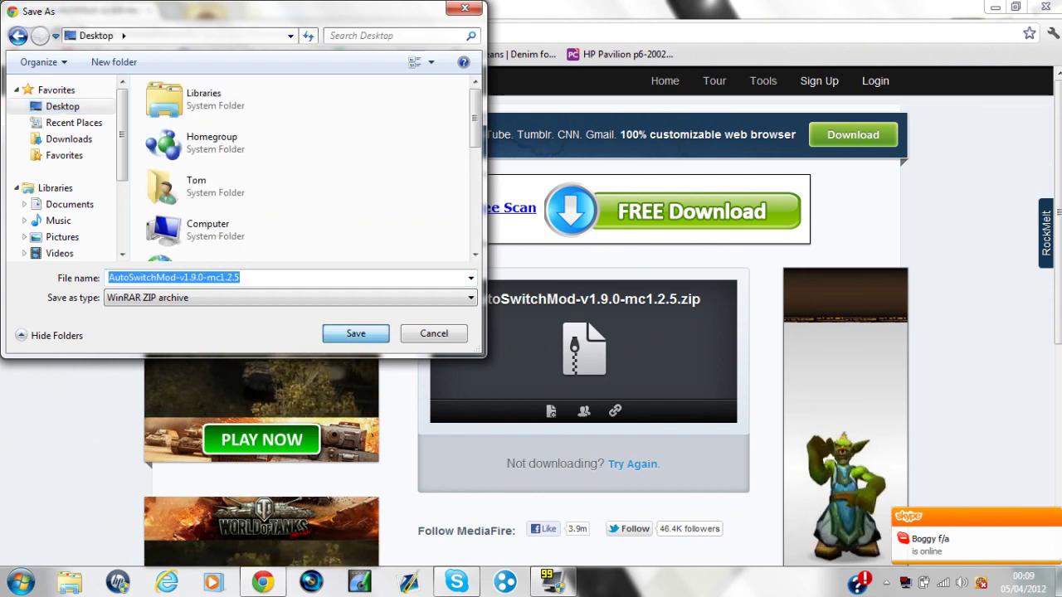
key("Return")
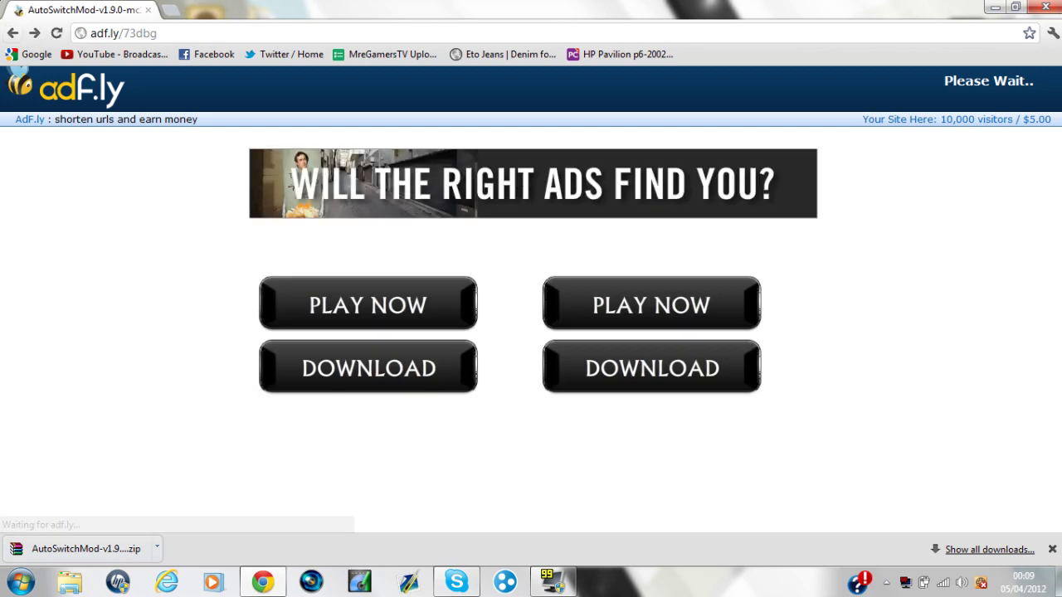
left_click(148, 10)
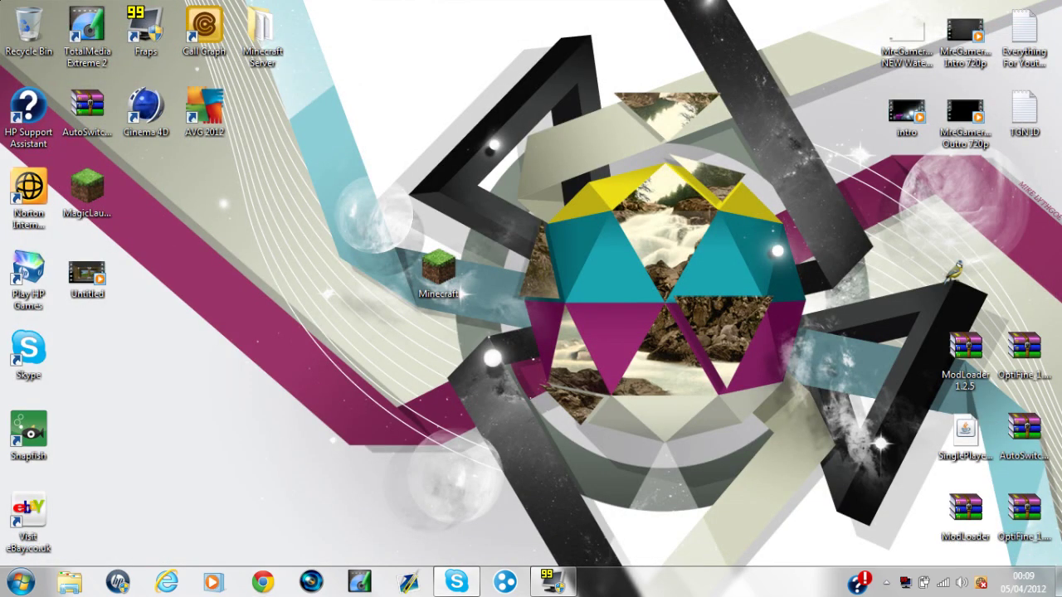
Place the downloaded AutoSwitch archive and the ModLoader 1.2.5 archive in a row beside the Minecraft desktop icon.
left_click_drag(87, 103, 496, 264)
left_click(555, 307)
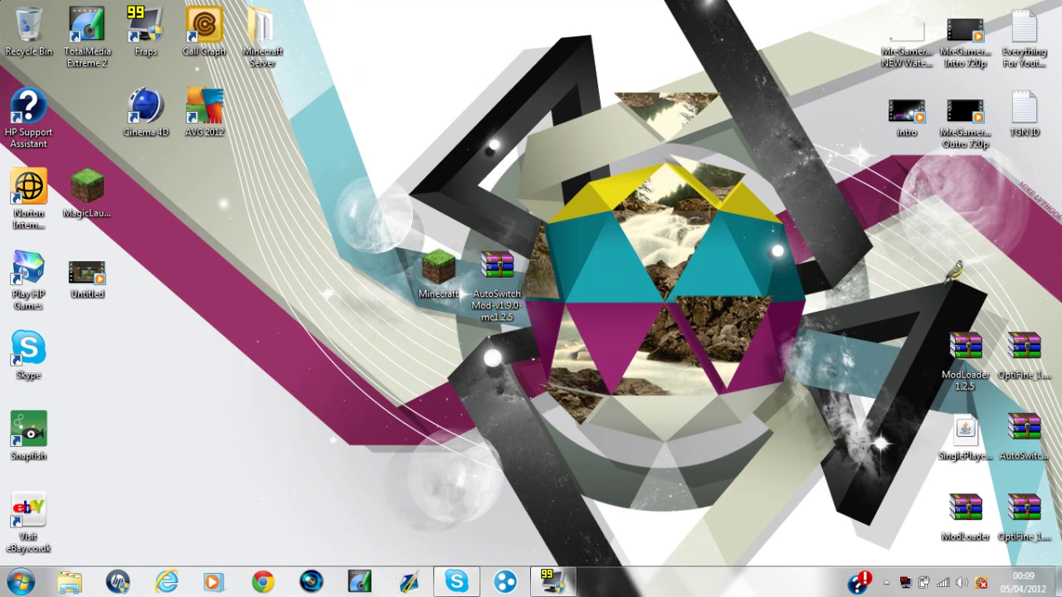
left_click_drag(966, 349, 556, 270)
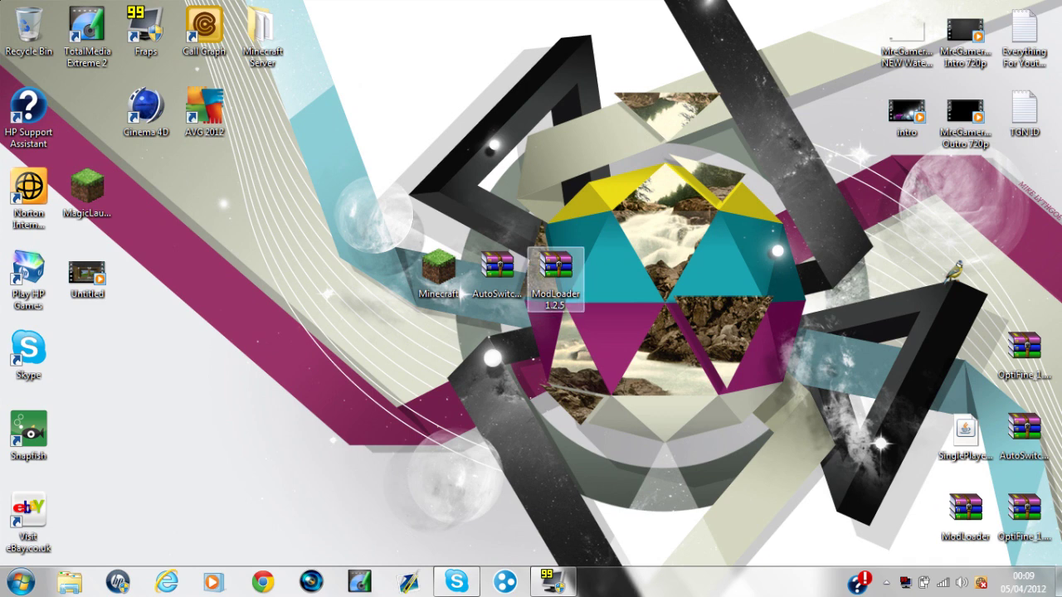
left_click_drag(729, 407, 453, 170)
left_click(453, 170)
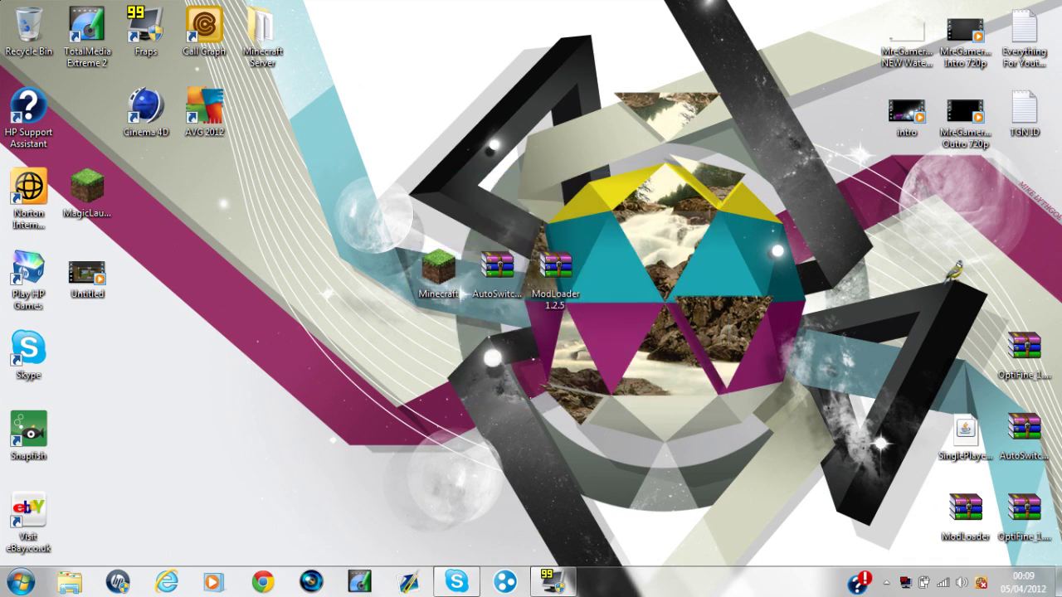
left_click_drag(441, 191, 632, 327)
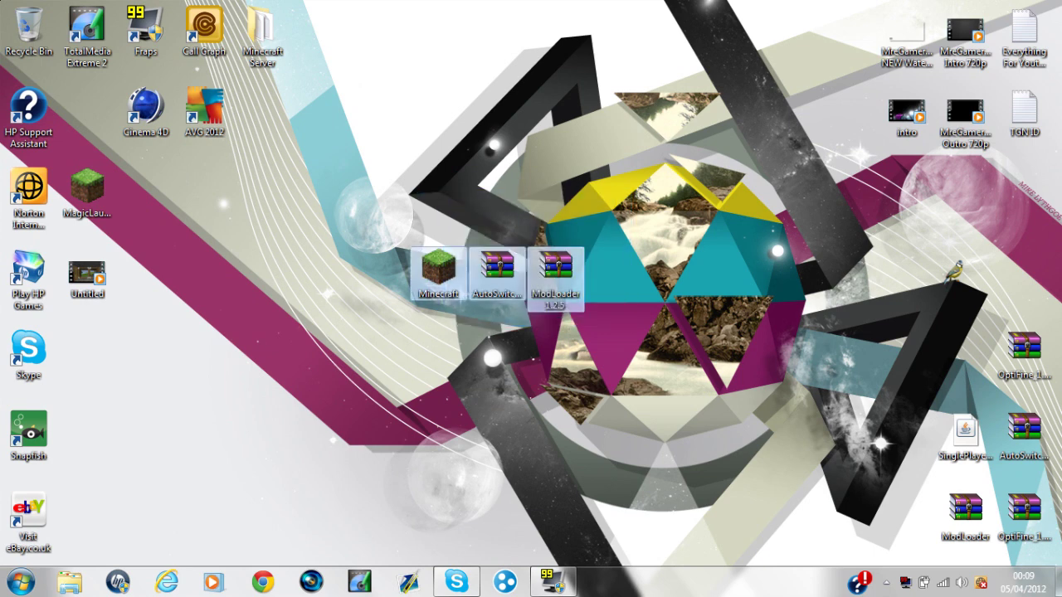
left_click(633, 328)
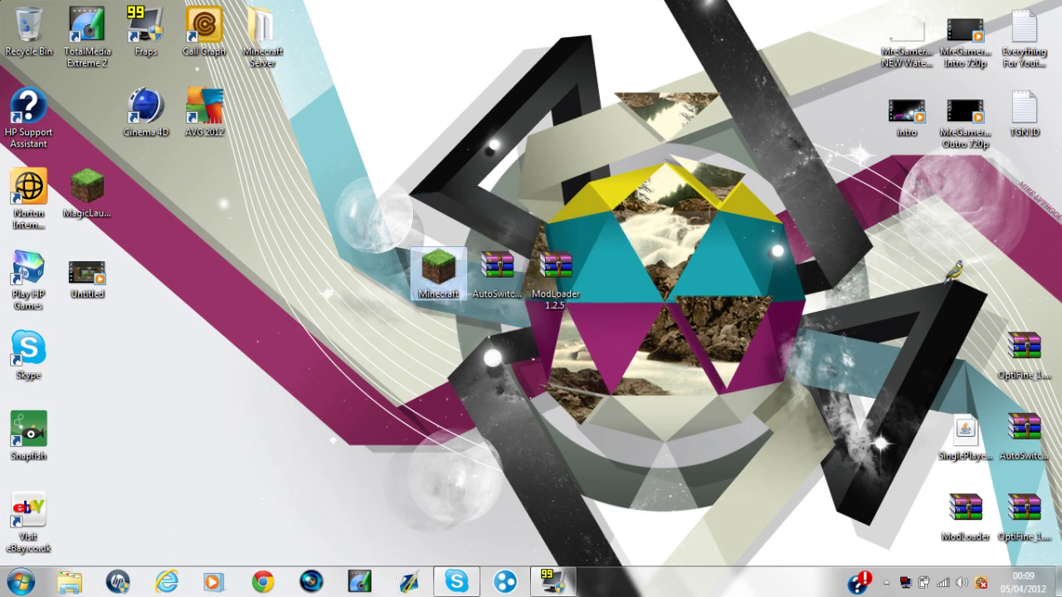
left_click_drag(532, 309, 533, 309)
Run a forced game update through the Minecraft launcher with the saved login, and close the game at its title screen.
double_click(438, 274)
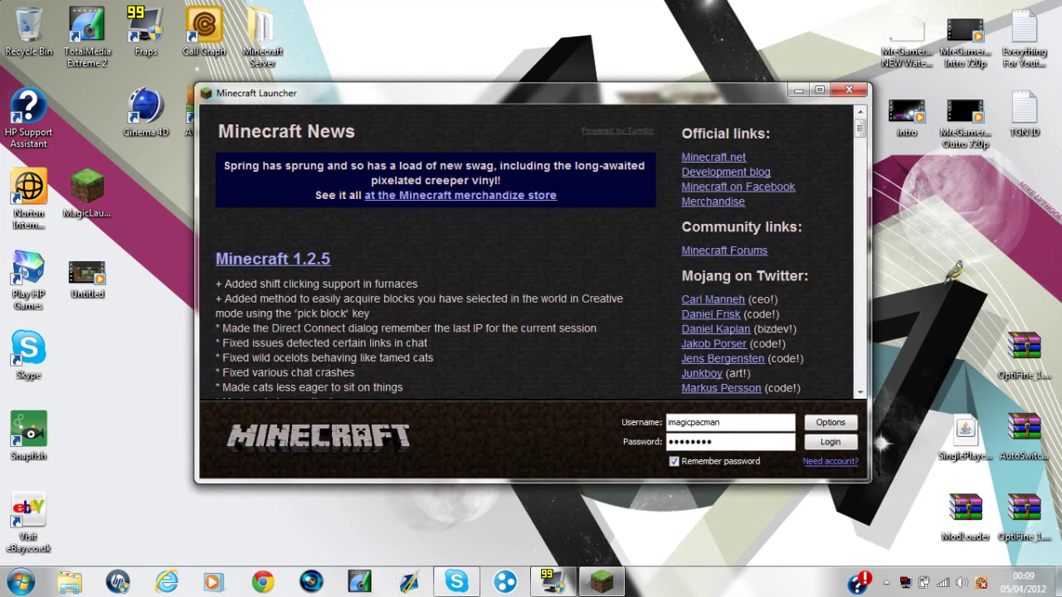
left_click(830, 422)
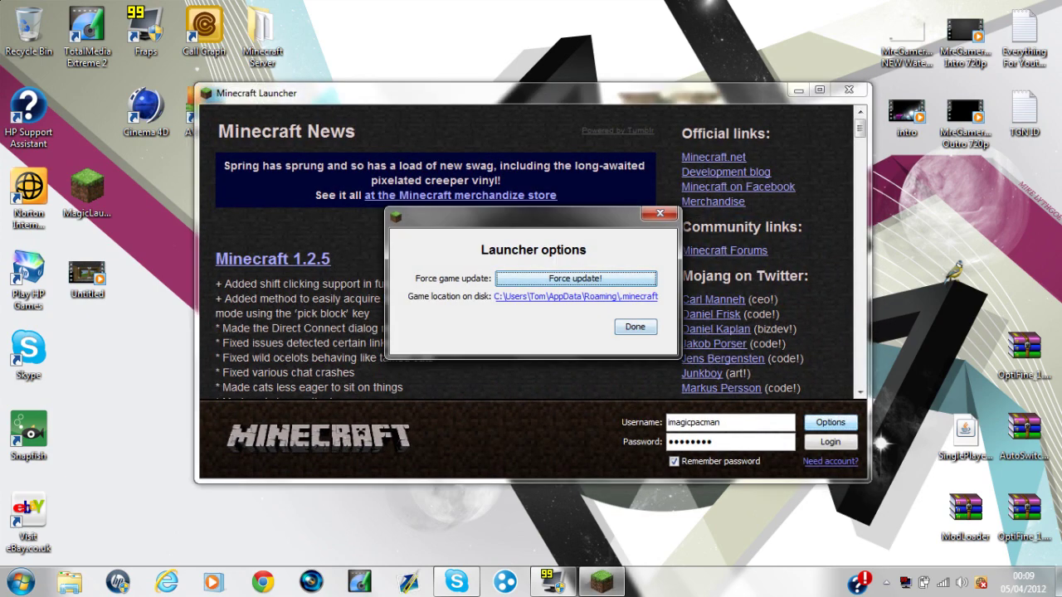
left_click(576, 279)
left_click(635, 327)
left_click(831, 443)
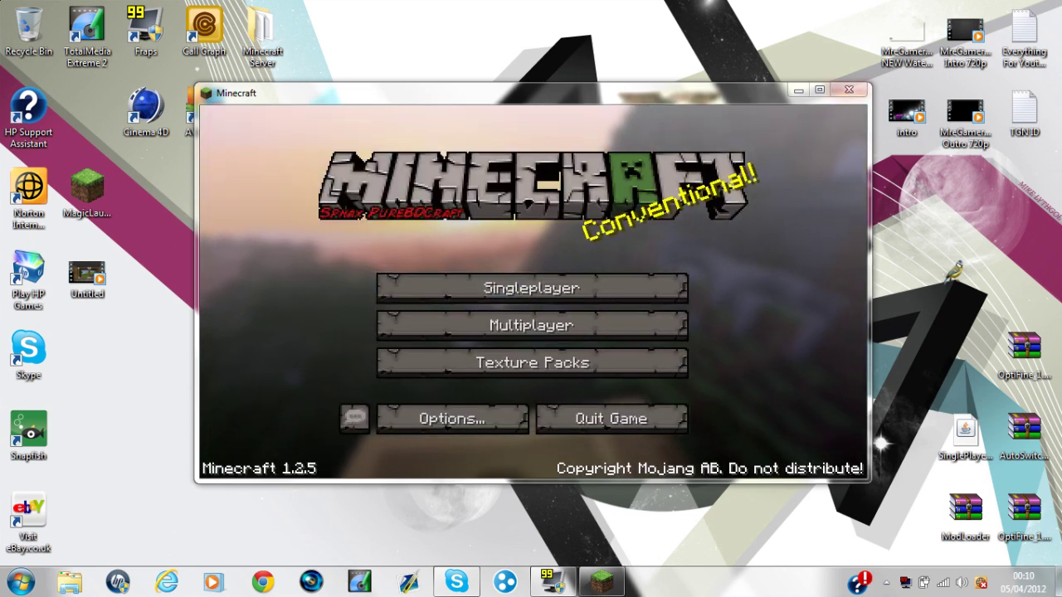
left_click(849, 90)
Open the bin folder inside %AppData%/.minecraft through the Windows Run command.
left_click(20, 583)
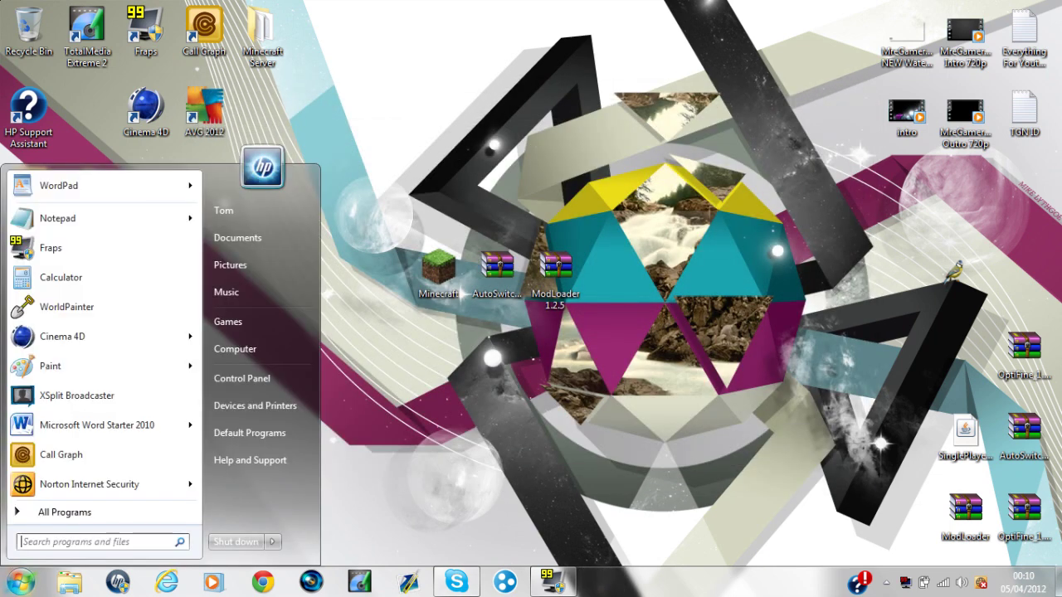
left_click(96, 542)
type("run")
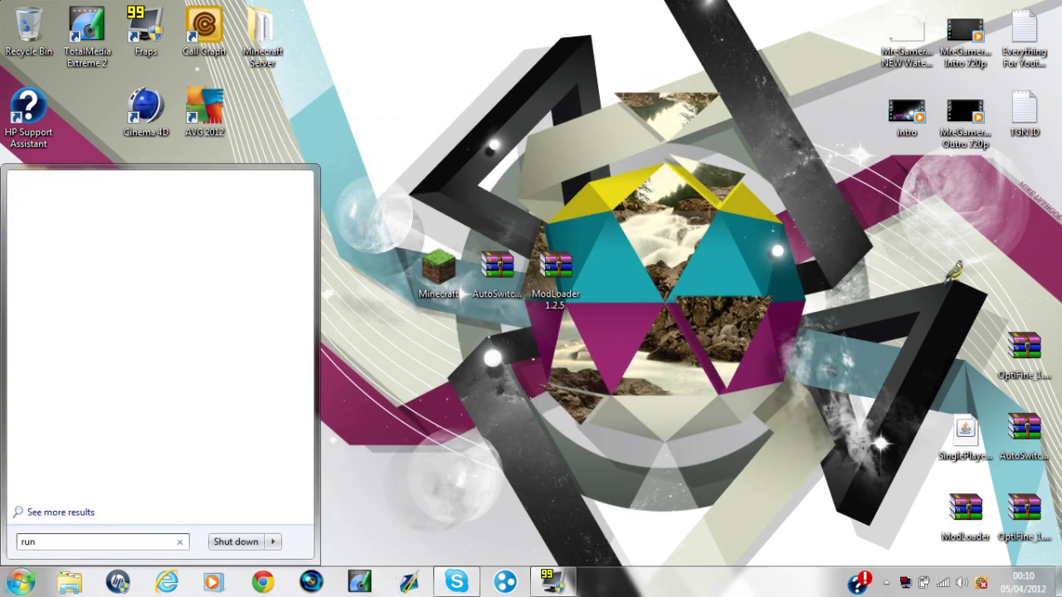
key("Return")
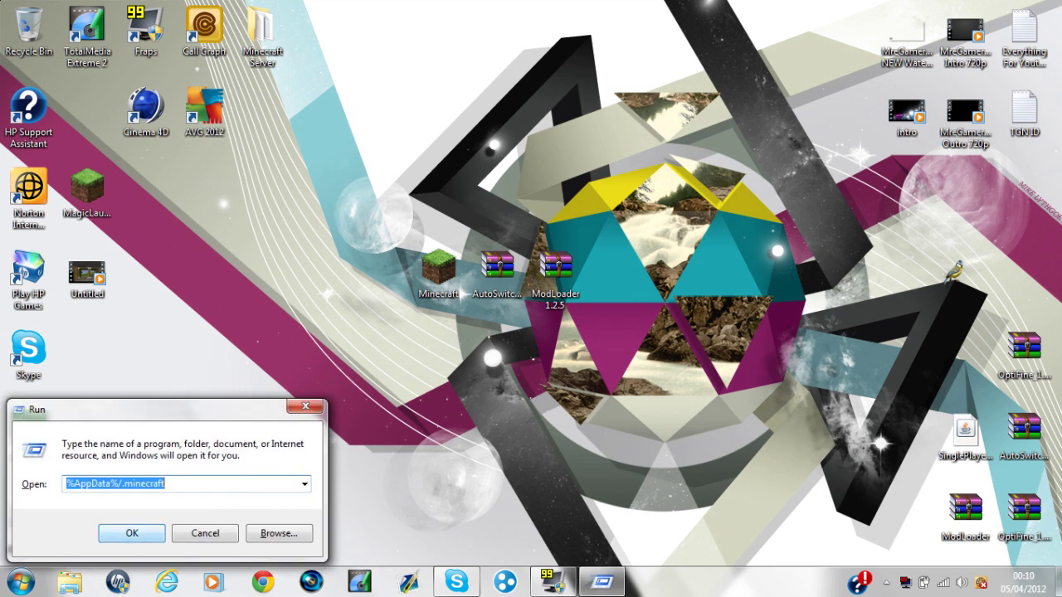
key("Return")
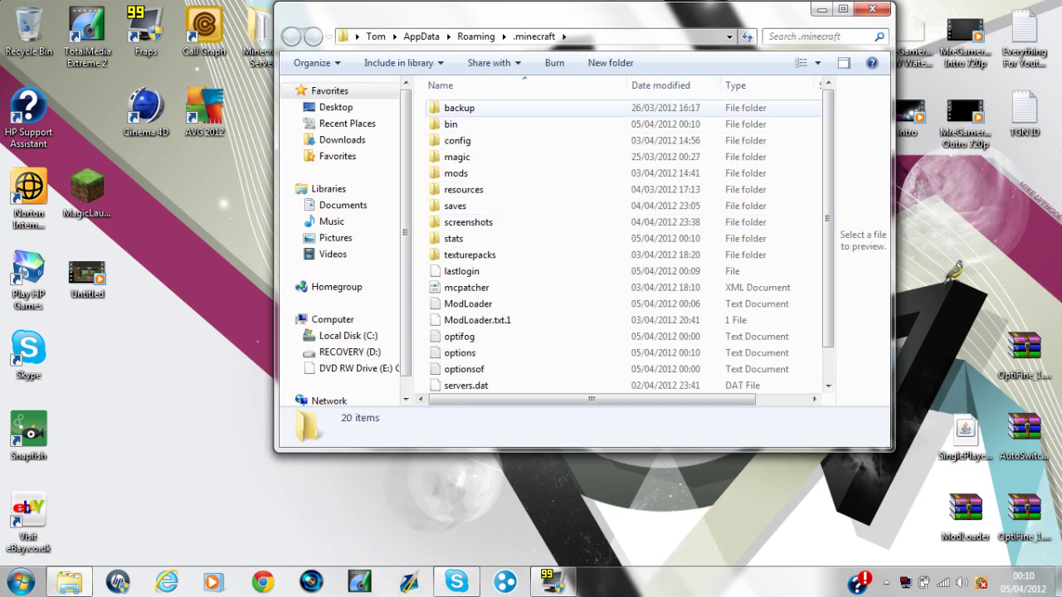
double_click(451, 124)
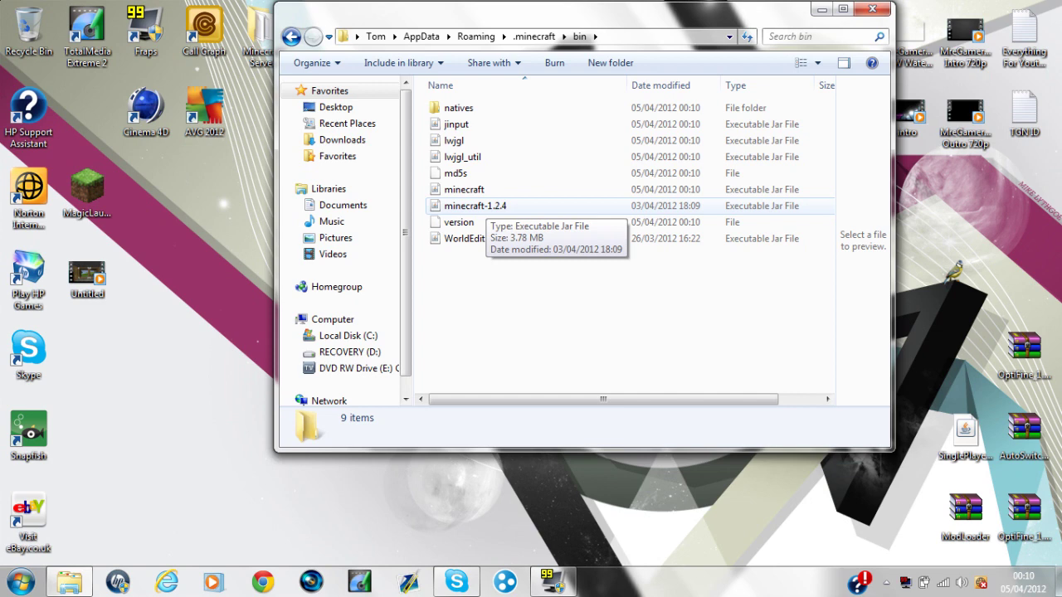
Open the minecraft jar file with WinRAR archiver and dismiss the licence reminder.
left_click(483, 190)
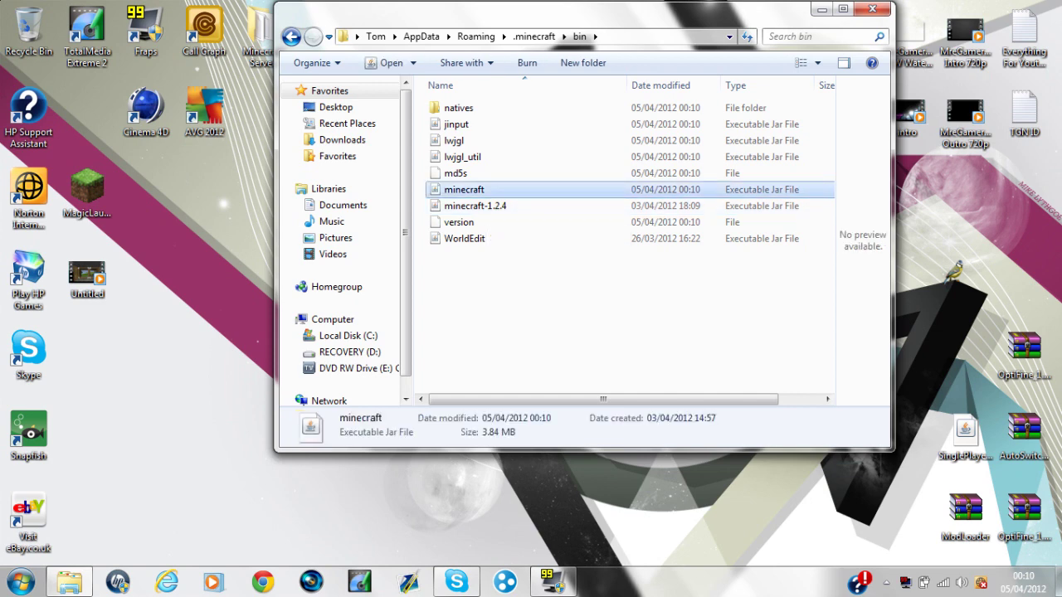
right_click(458, 190)
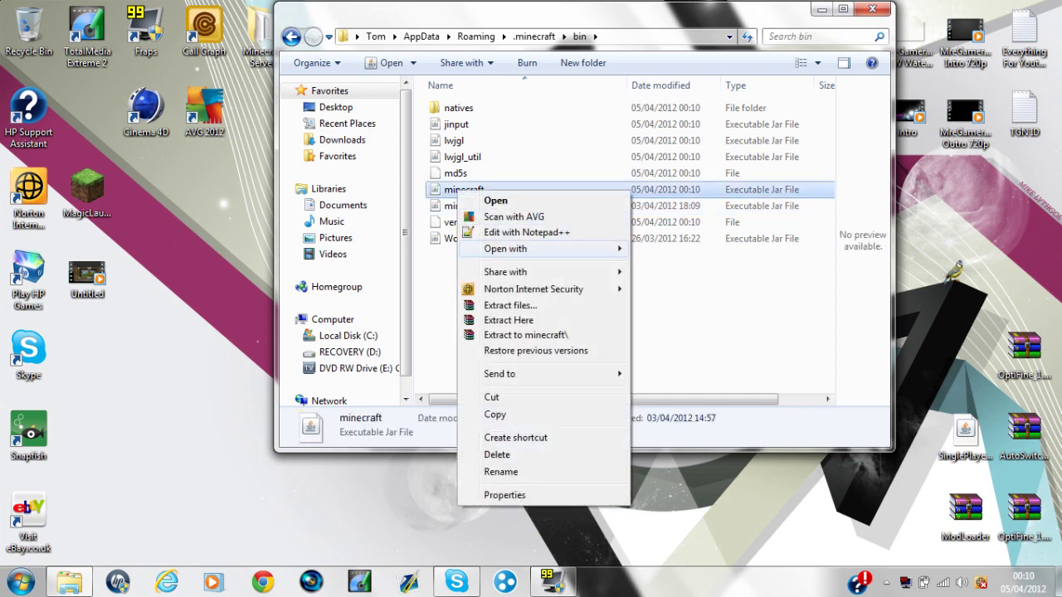
mouse_move(515, 249)
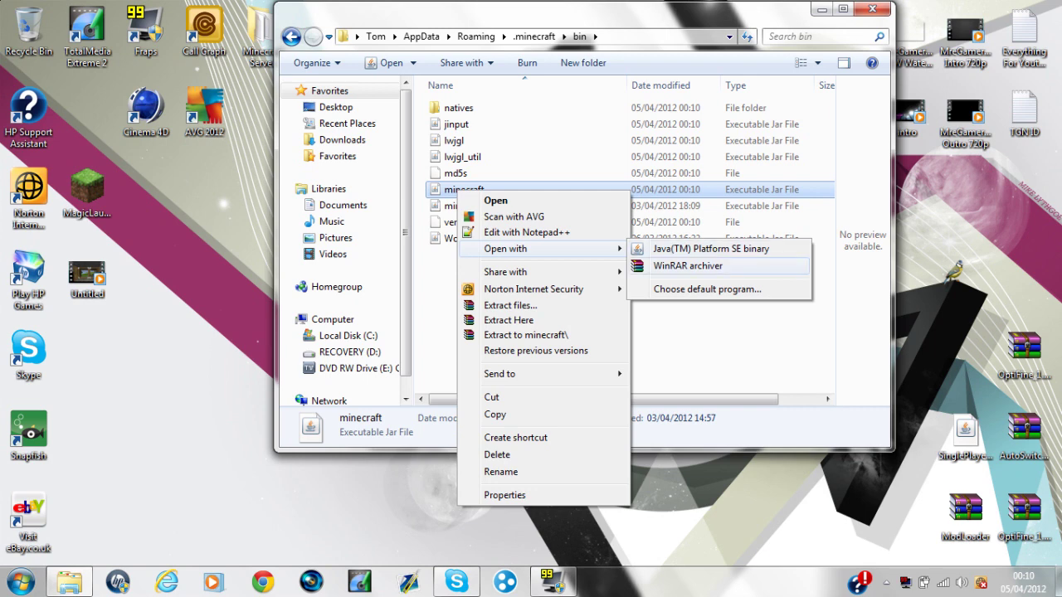
left_click(688, 266)
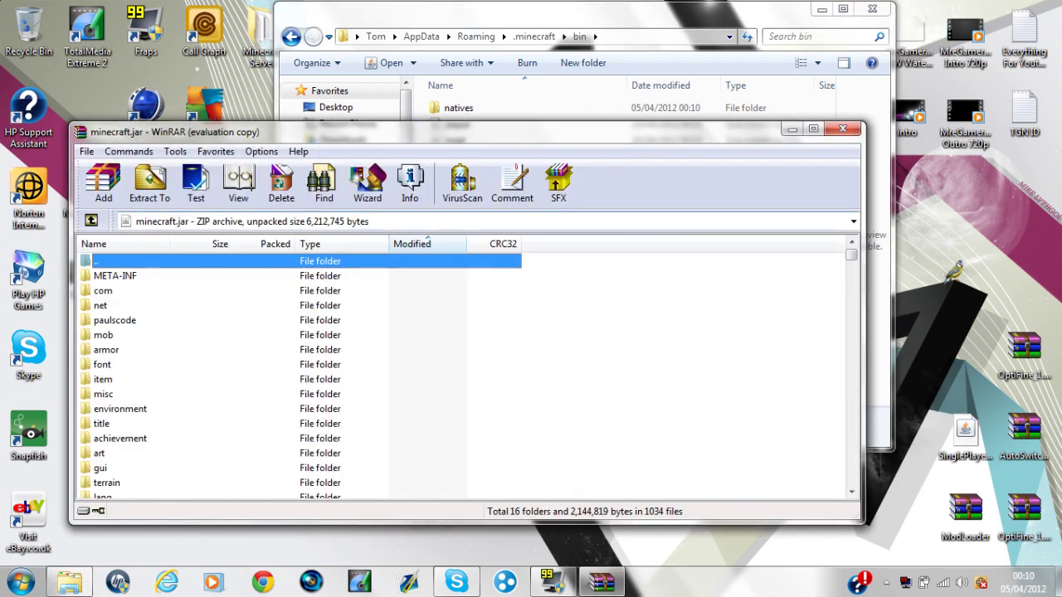
left_click(551, 333)
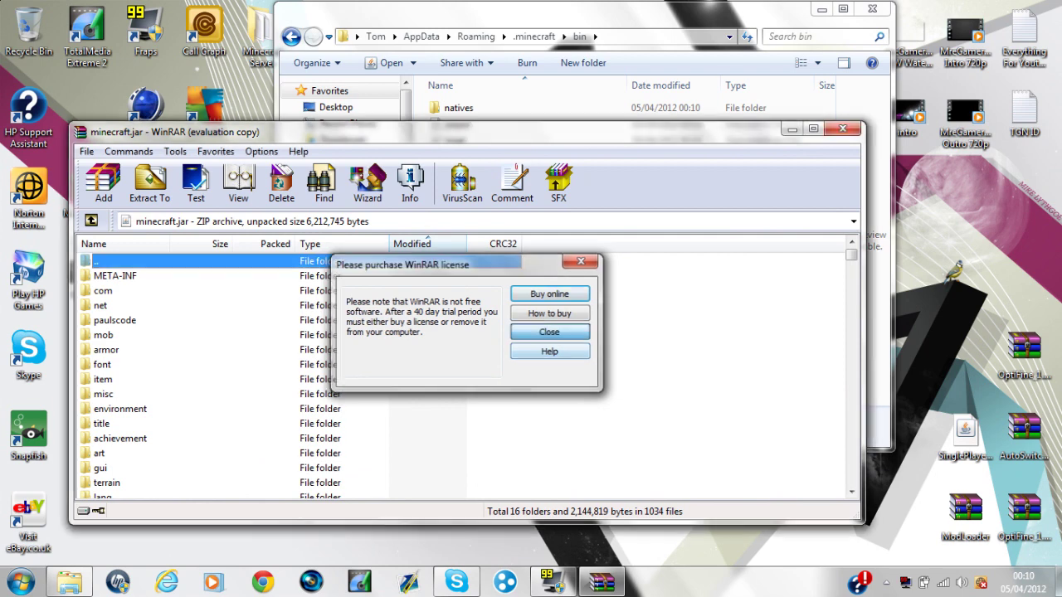
Delete the META-INF folder from minecraft.jar and confirm the deletion.
left_click(116, 276)
right_click(133, 274)
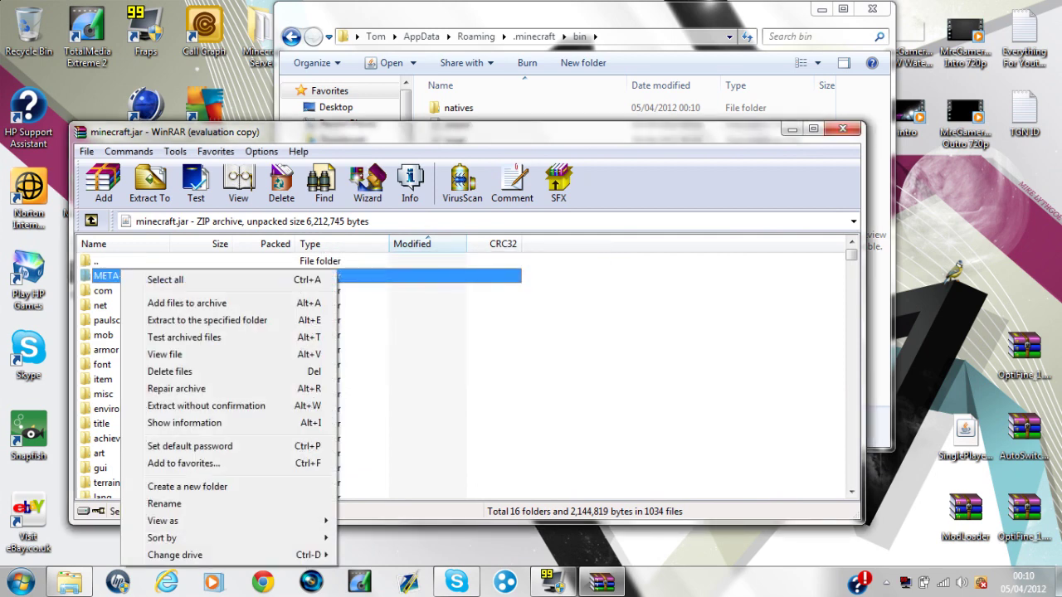
left_click(170, 372)
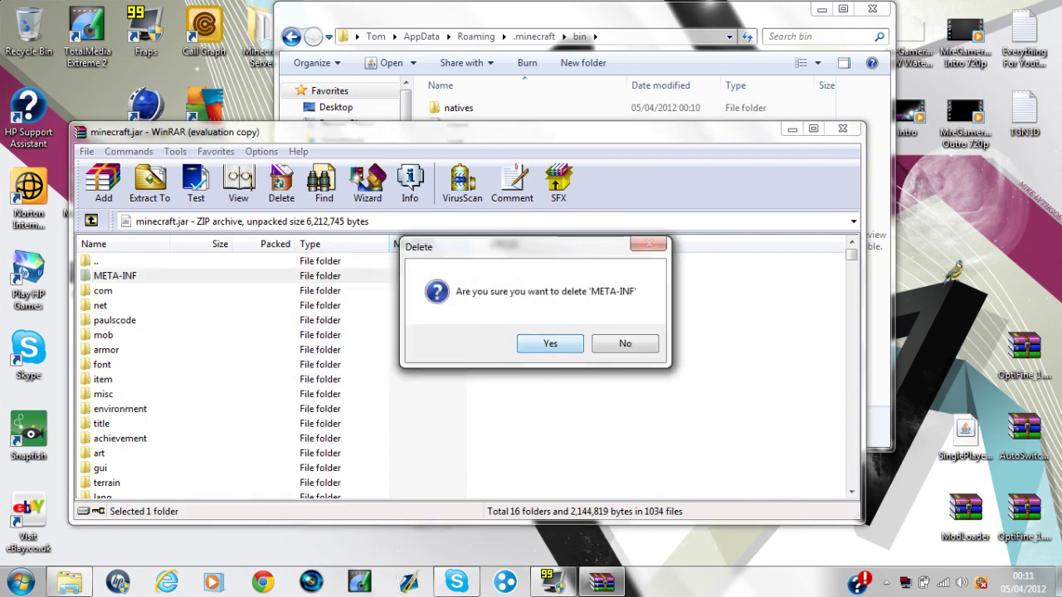
key("Return")
Open the ModLoader 1.2.5 archive from the desktop, dismiss the licence reminder and select all of its class files.
left_click(1059, 581)
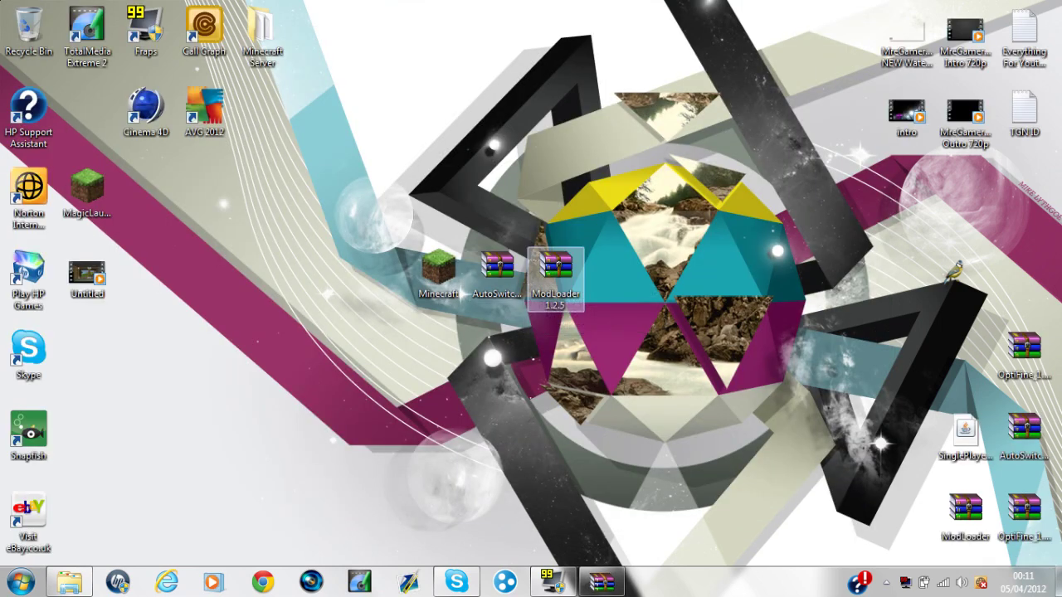
left_click(599, 581)
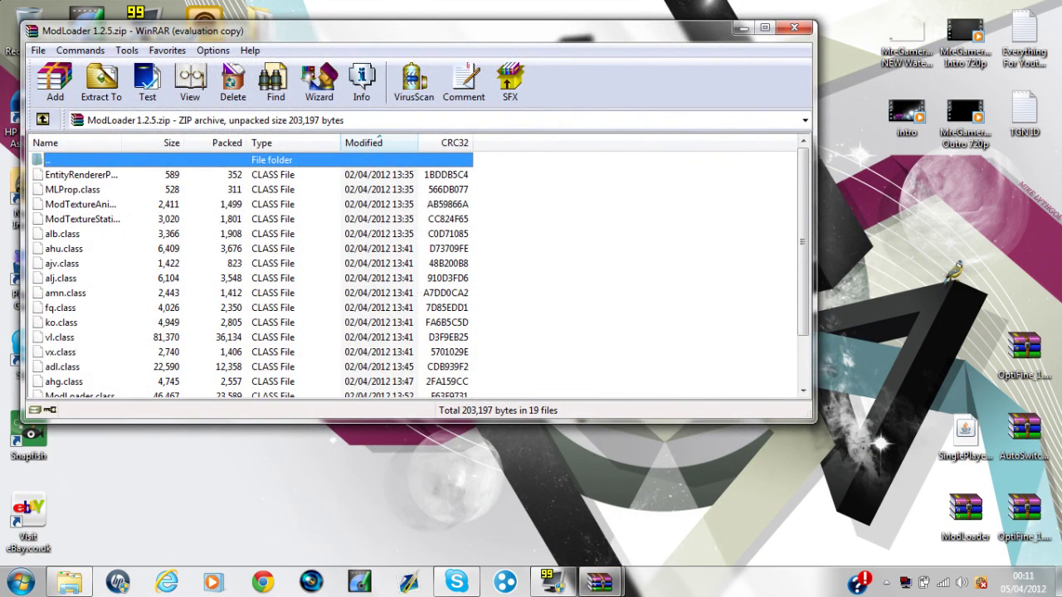
left_click(502, 231)
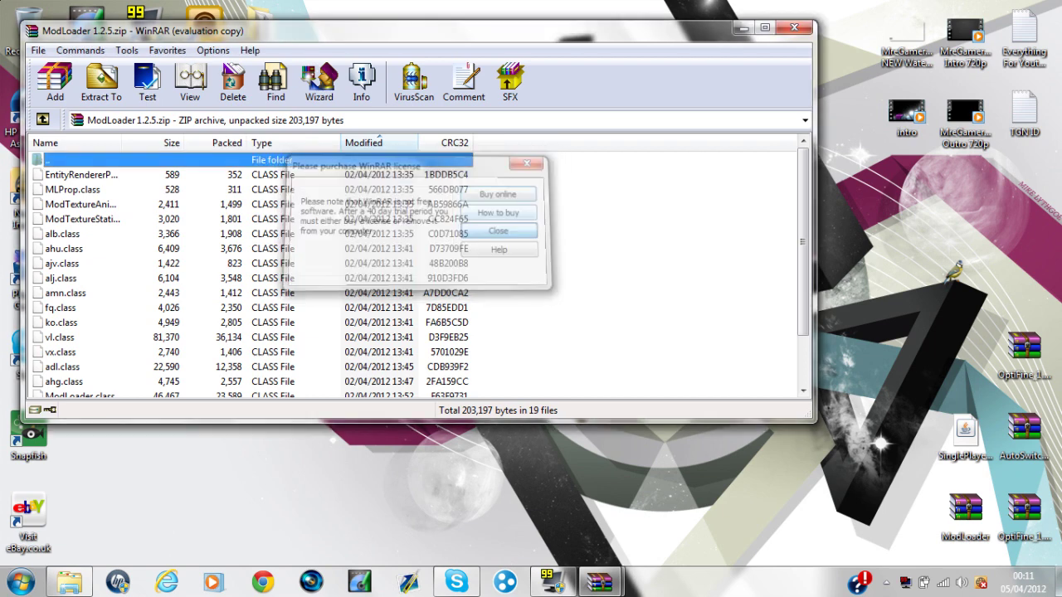
left_click_drag(478, 168, 375, 400)
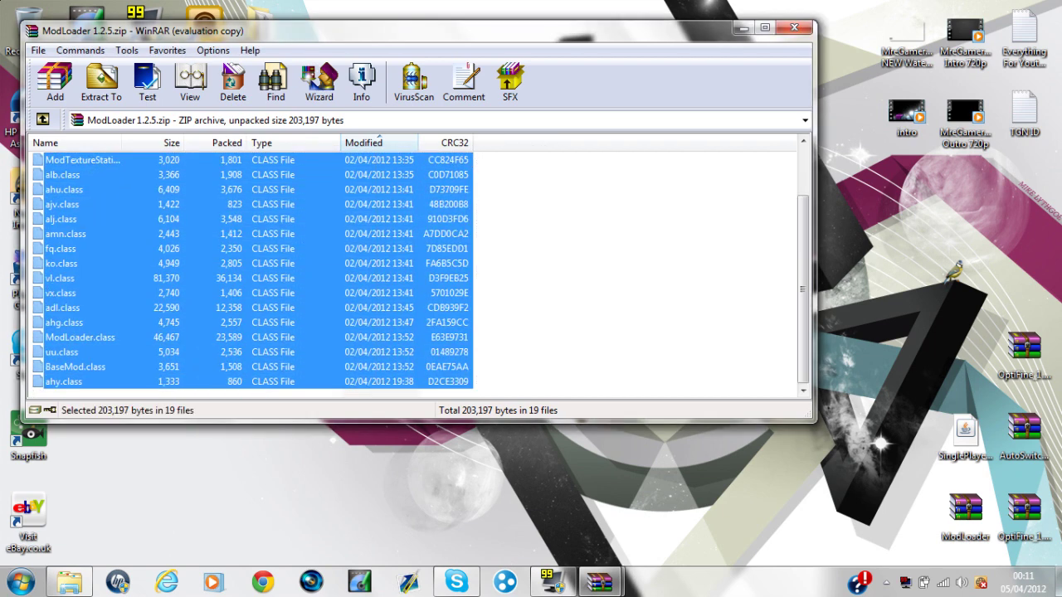
Add the selected ModLoader files to the root of minecraft.jar and close the ModLoader archive.
mouse_move(599, 580)
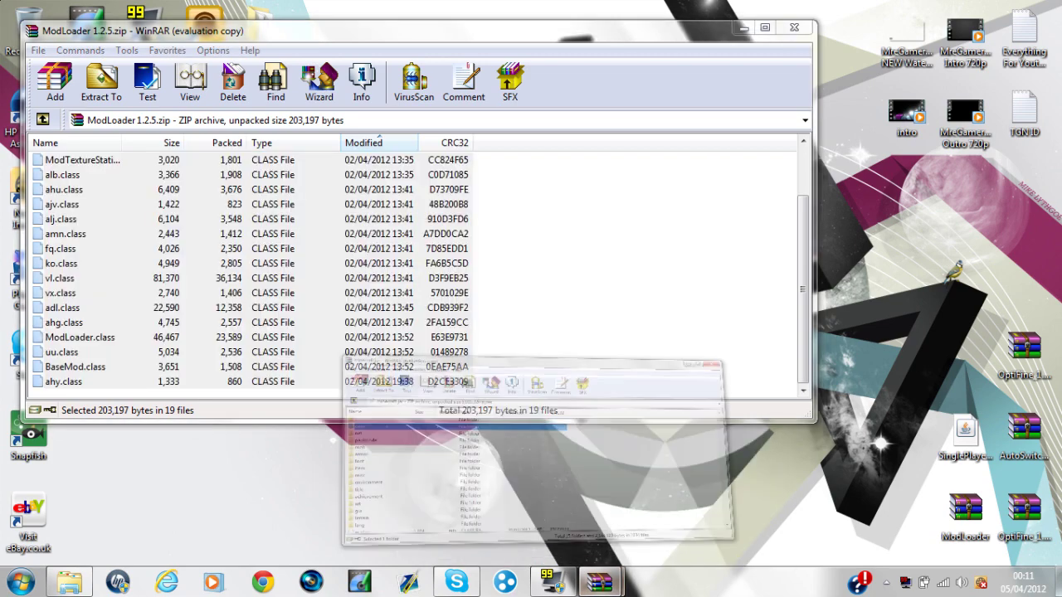
left_click(516, 498)
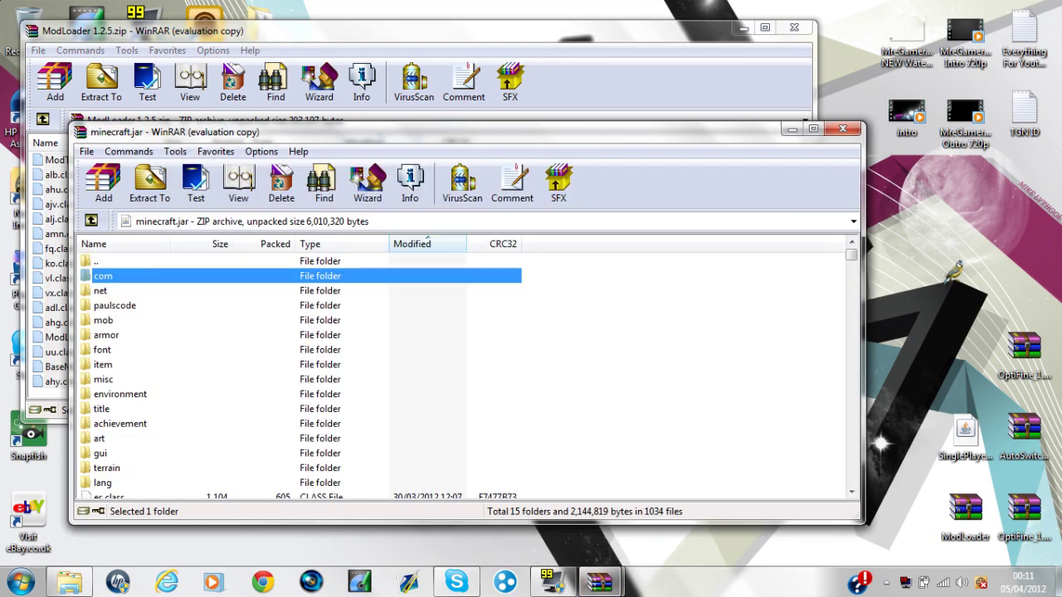
left_click_drag(516, 498, 531, 415)
left_click(467, 458)
left_click(794, 28)
Open AutoSwitchMod-v1.9.0-mc1.2.5.zip from the desktop and add its class file to minecraft.jar with the default archive settings.
left_click_drag(415, 131, 399, 375)
double_click(498, 272)
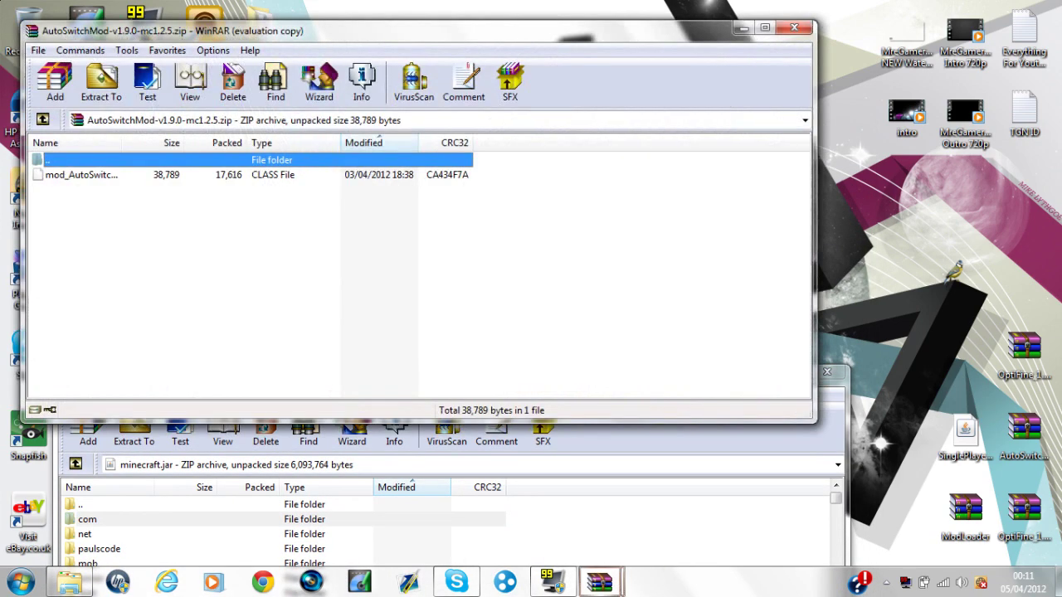
left_click(82, 175)
left_click_drag(81, 175, 200, 527)
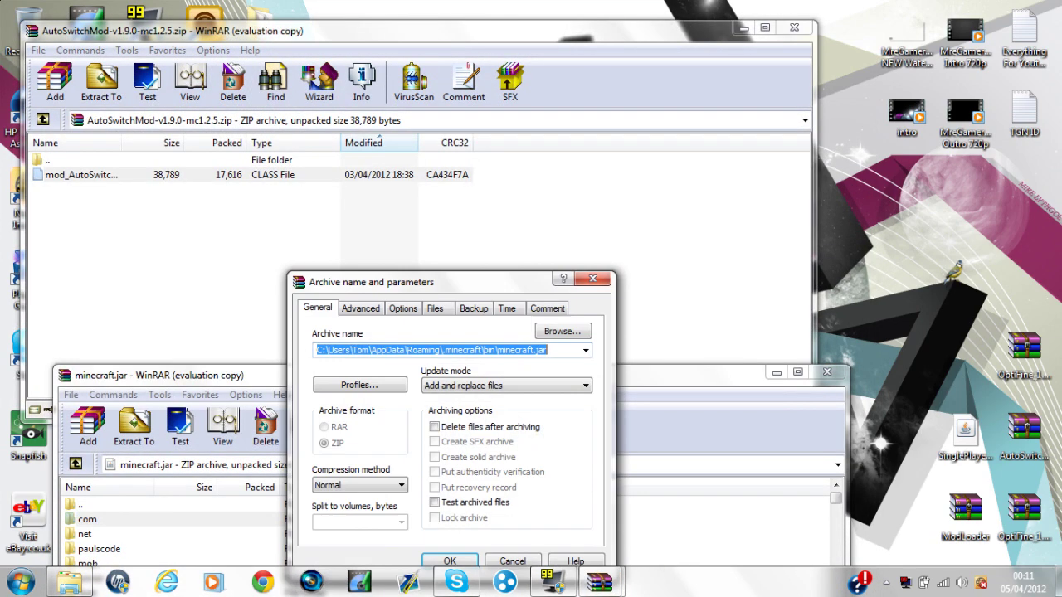
key("Return")
Close the minecraft.jar and AutoSwitch mod archives to return to the desktop.
left_click_drag(754, 378, 727, 324)
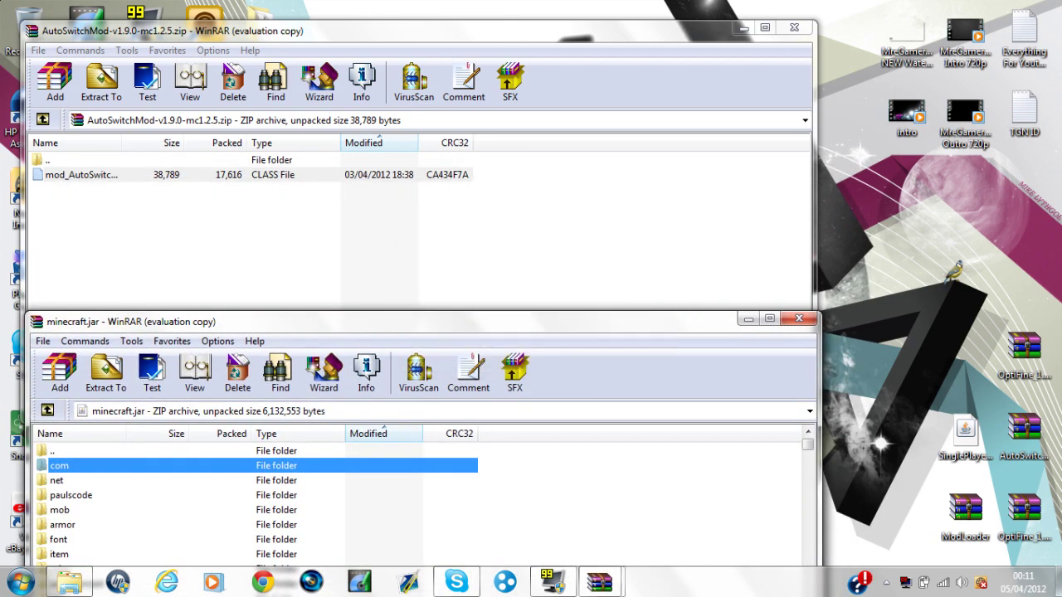
left_click_drag(661, 327, 698, 176)
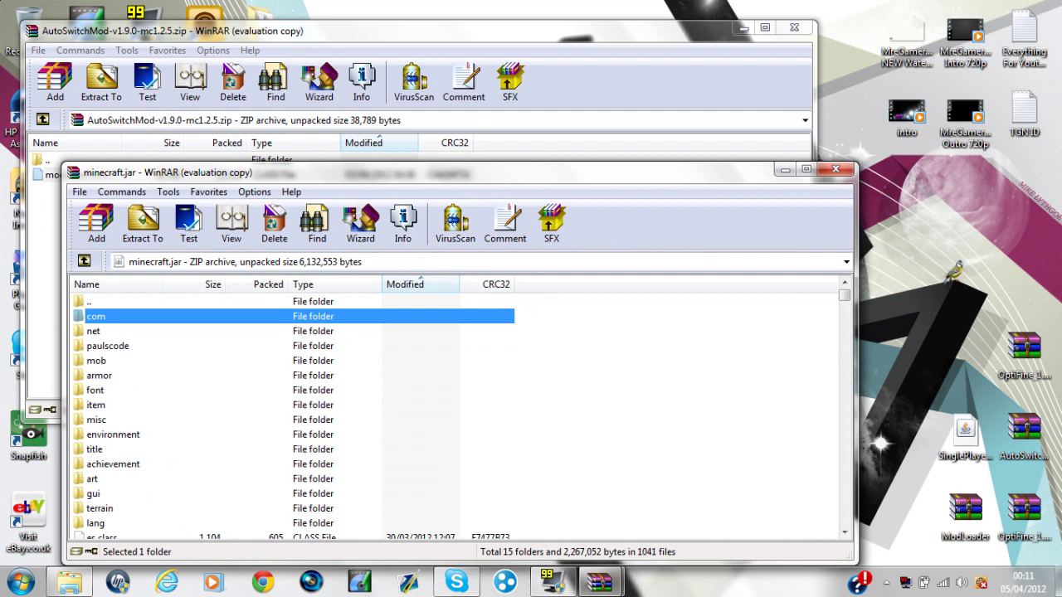
key("Return")
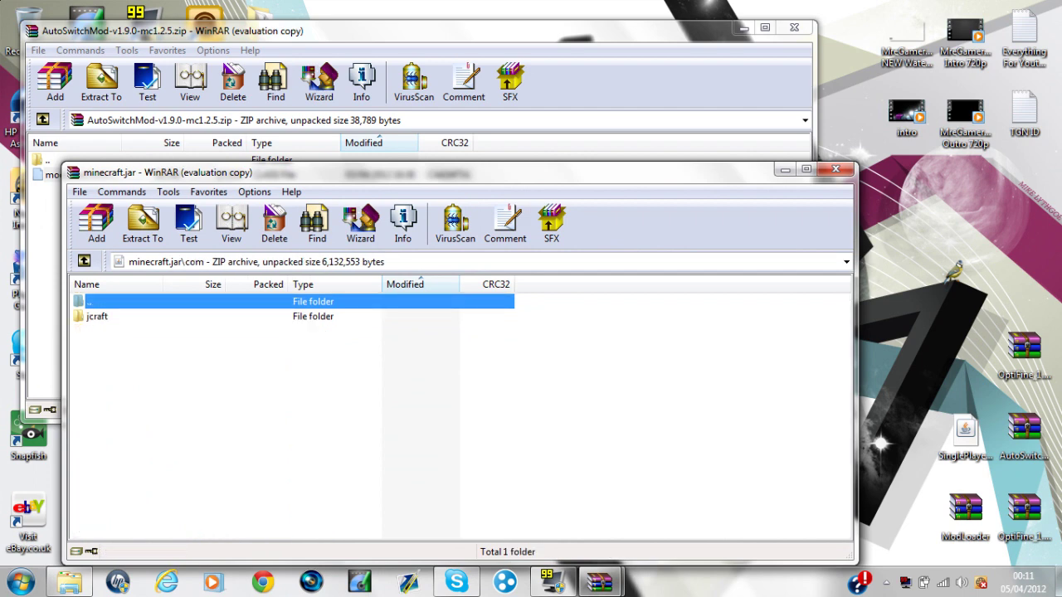
left_click(835, 169)
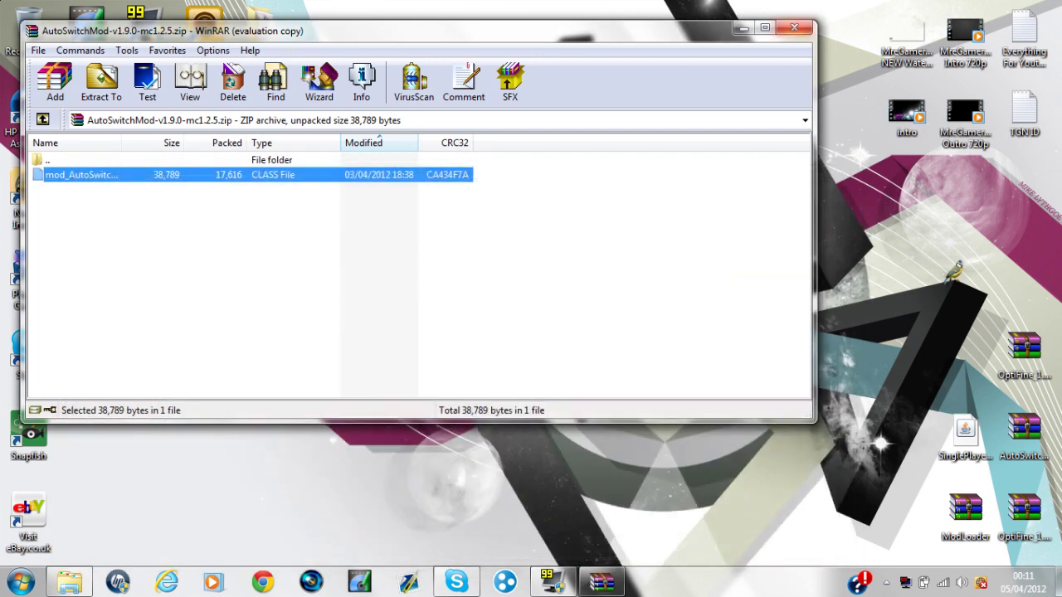
left_click(794, 27)
left_click_drag(423, 195, 660, 412)
left_click(658, 406)
Launch Minecraft from the desktop, log in with the saved credentials and load a saved singleplayer world.
left_click(439, 272)
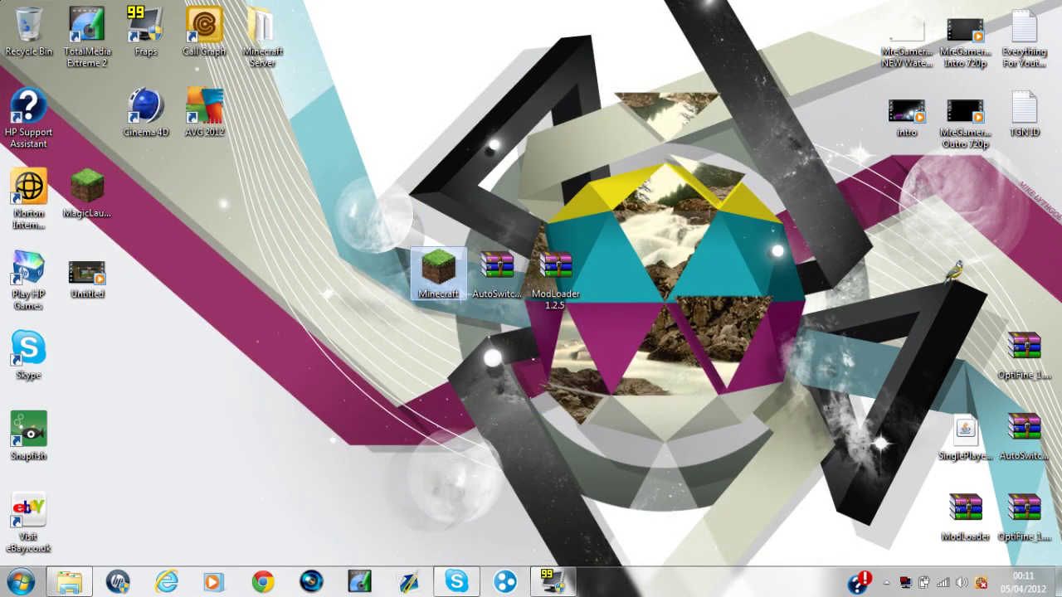
key("Return")
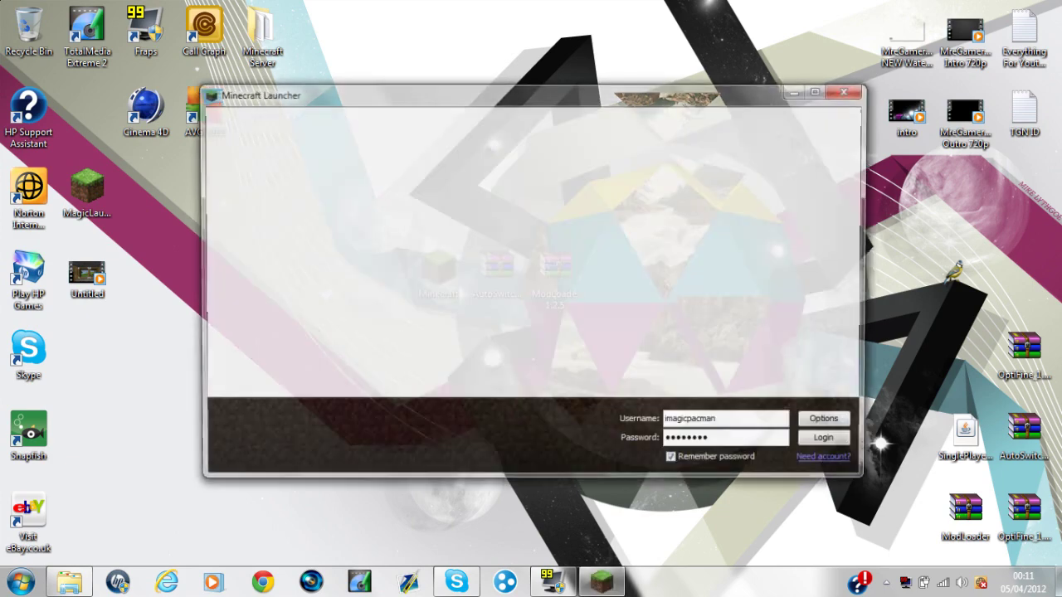
key("Return")
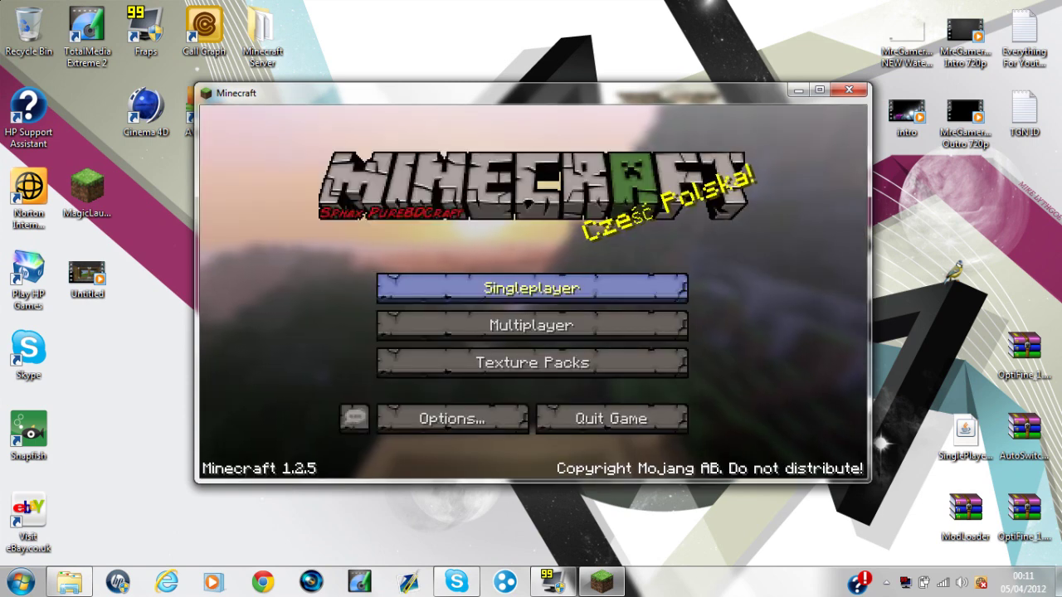
left_click(531, 288)
left_click(499, 270)
left_click(409, 413)
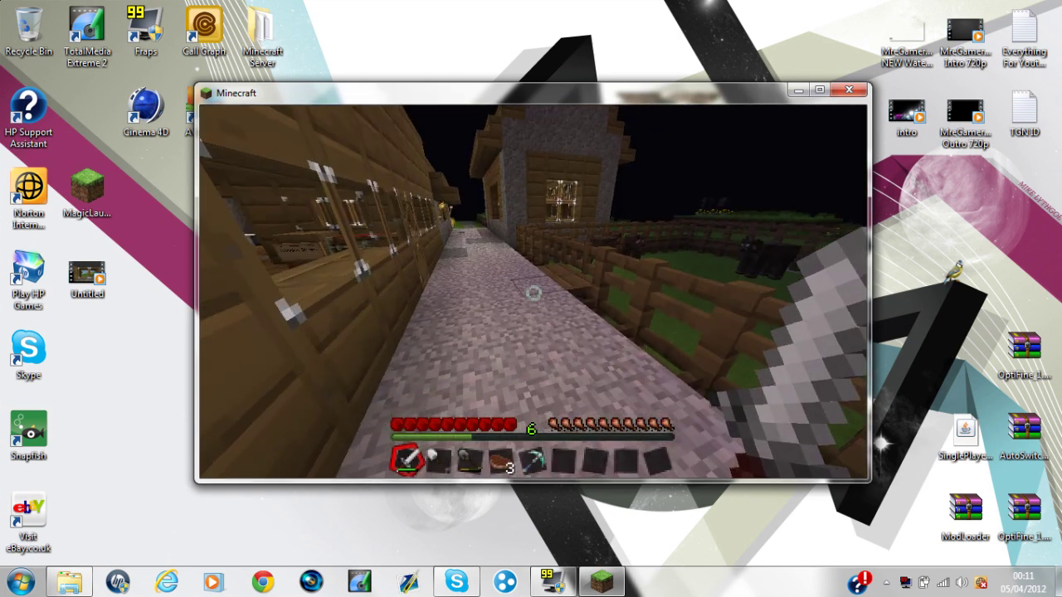
Try out the installed mod in the loaded world by swinging the sword at the gravel path.
left_click(534, 293)
left_click(534, 293)
left_click(533, 293)
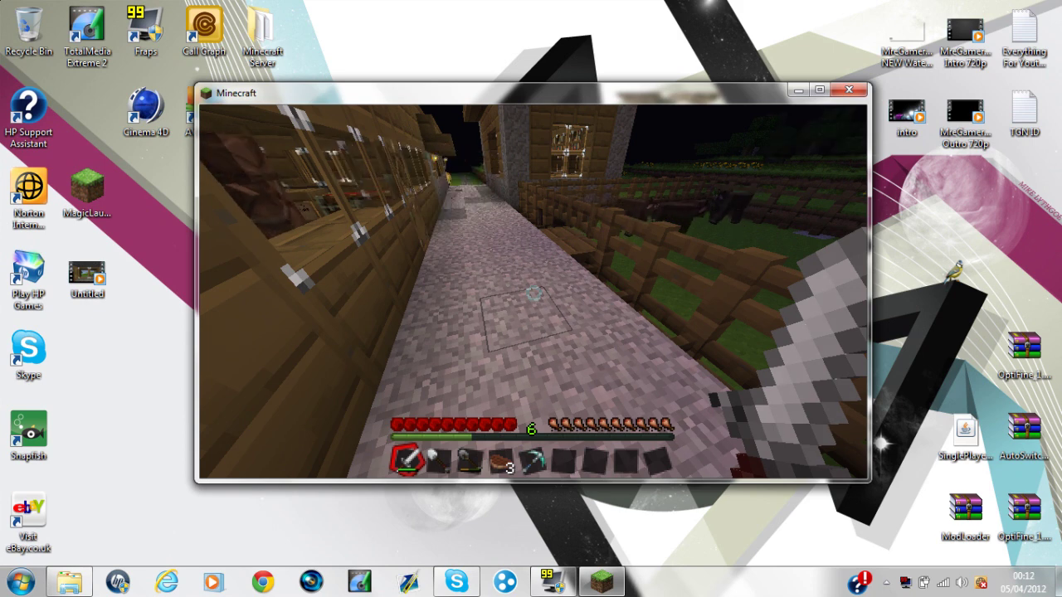
key("s")
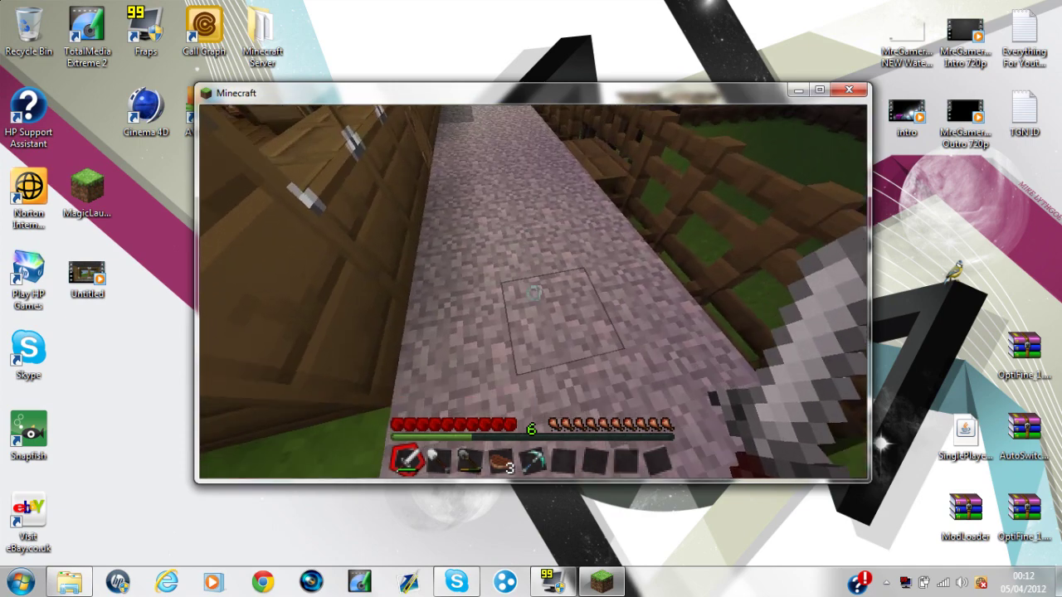
Dismiss the System Information window, save and quit the world to the title screen, and close the game.
key("Escape")
key("Escape")
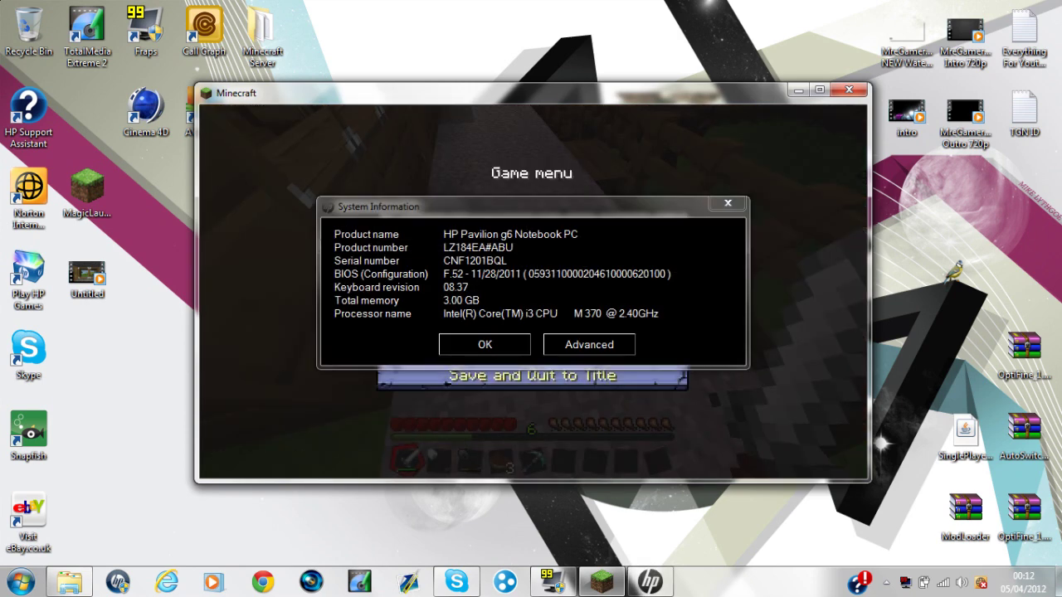
left_click(728, 204)
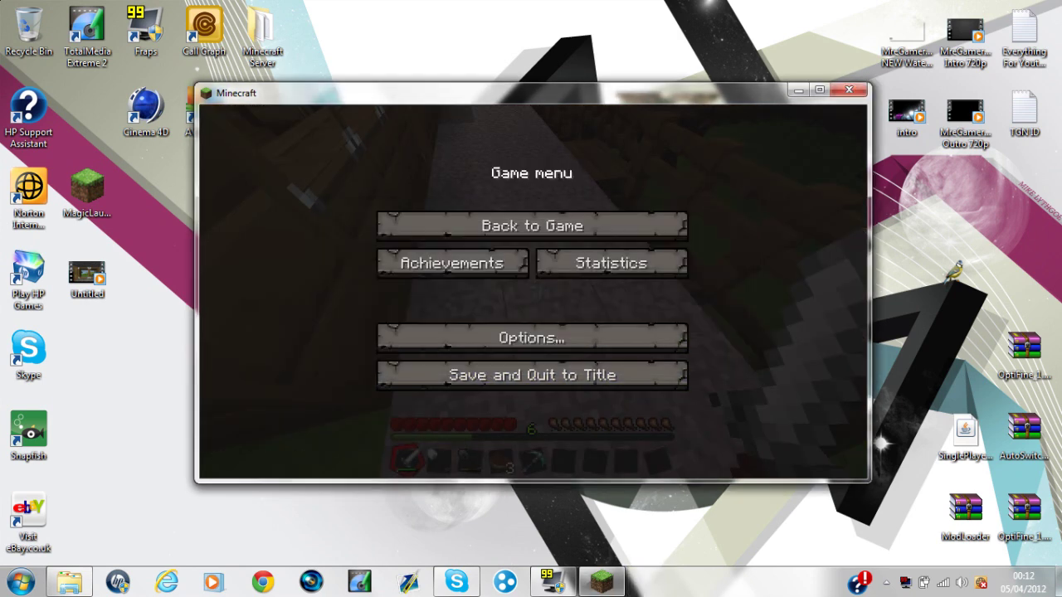
left_click(532, 375)
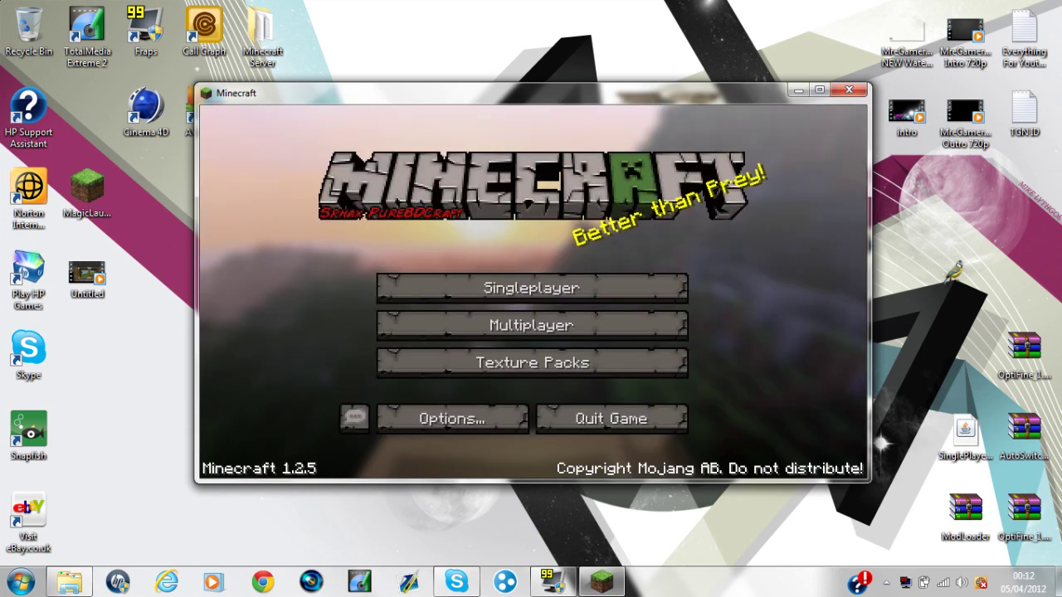
left_click(848, 89)
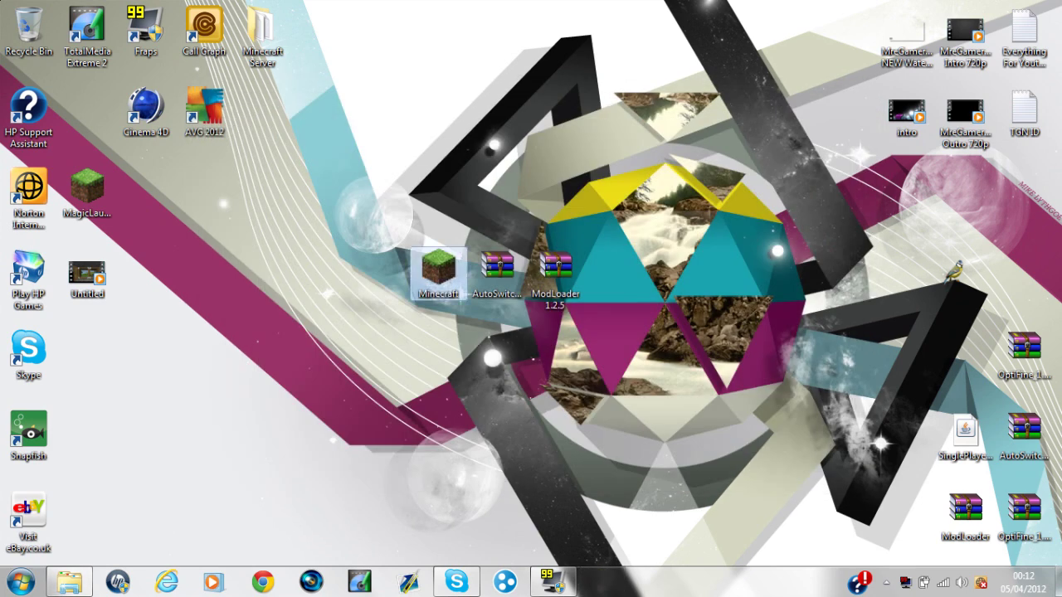
left_click_drag(392, 206, 566, 346)
left_click(386, 198)
left_click_drag(398, 202, 586, 332)
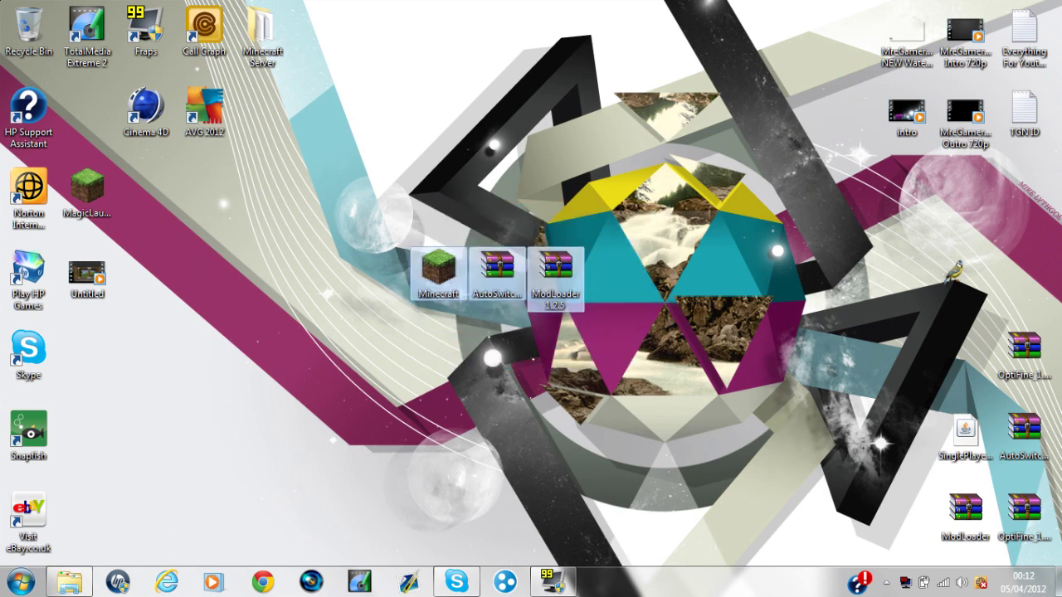
left_click(586, 332)
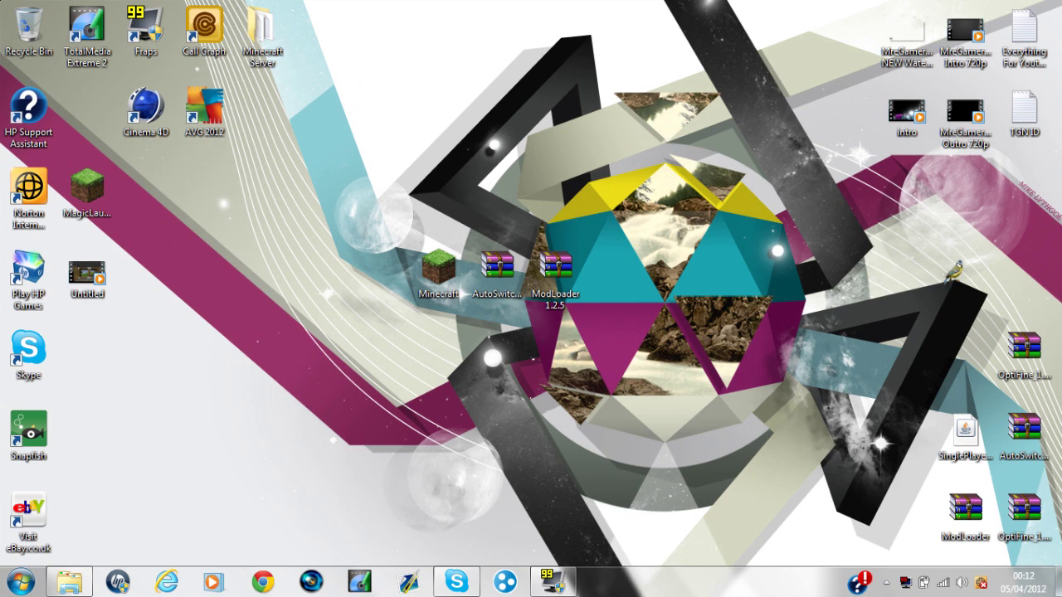
left_click_drag(656, 389, 440, 185)
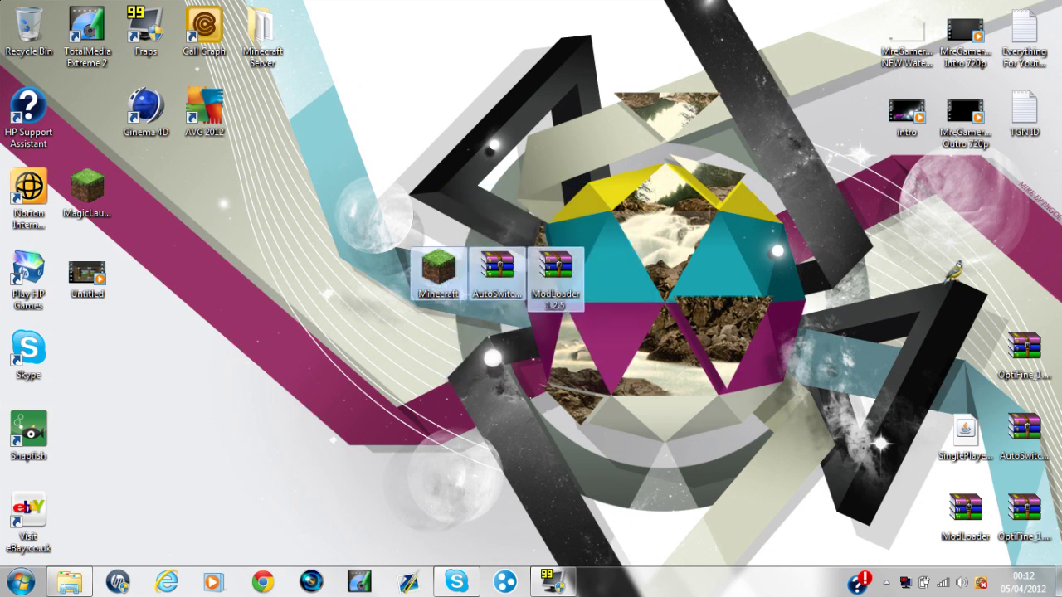